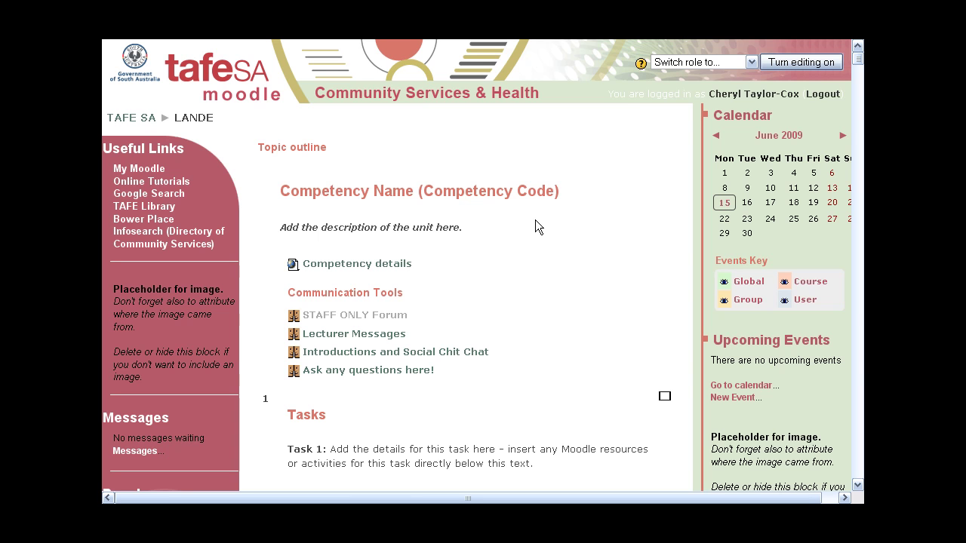
- Turn on course editing, then switch to the Explorer folder of W180 photo thumbnails
click(790, 64)
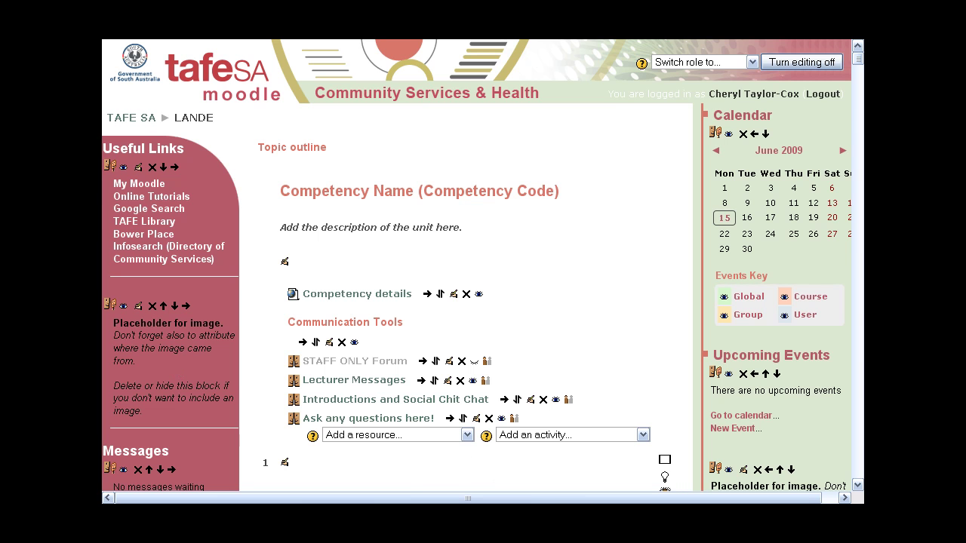
key(alt+Tab)
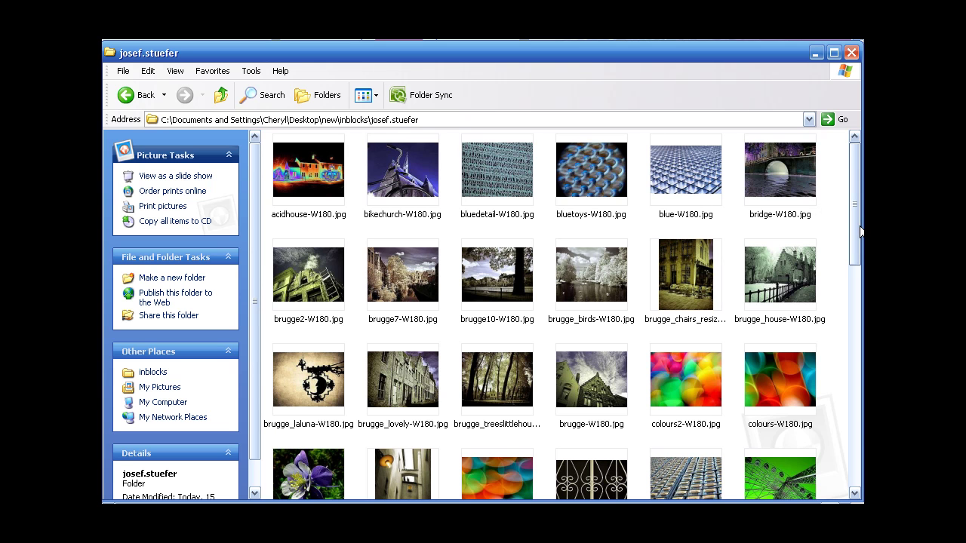
- Scroll through the W180 photo thumbnails, then minimise the Explorer window to return to Moodle
drag(857, 229, 851, 330)
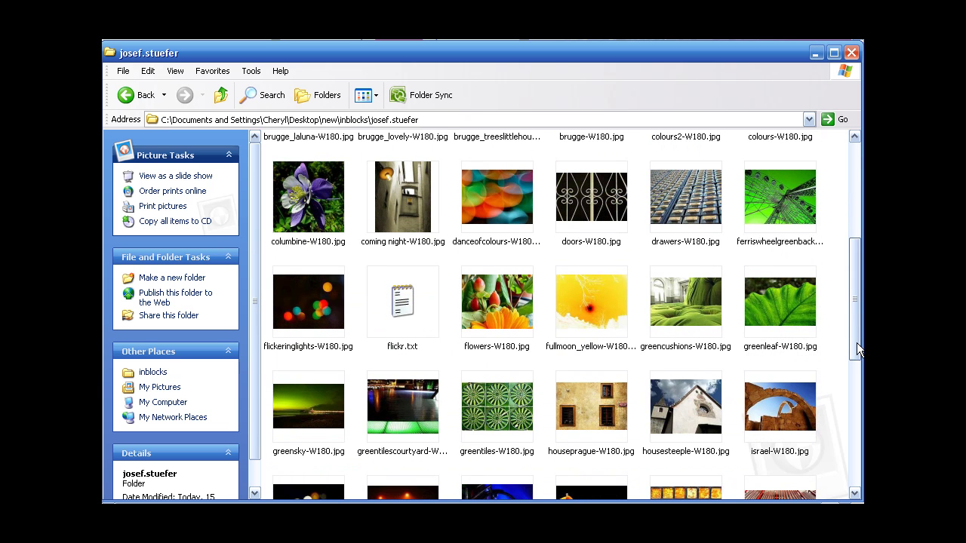
drag(856, 342, 837, 89)
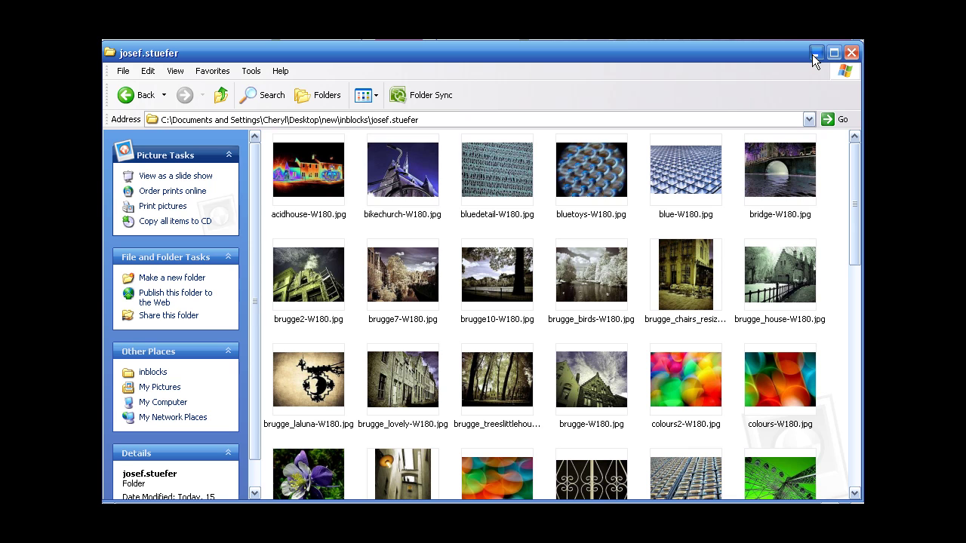
click(815, 52)
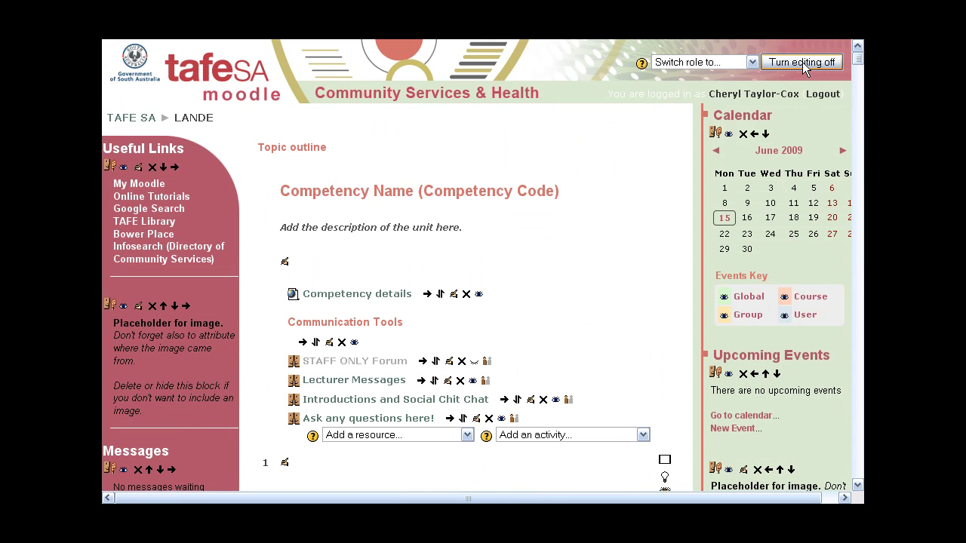
- Open the left image block's settings and delete its placeholder text
click(137, 308)
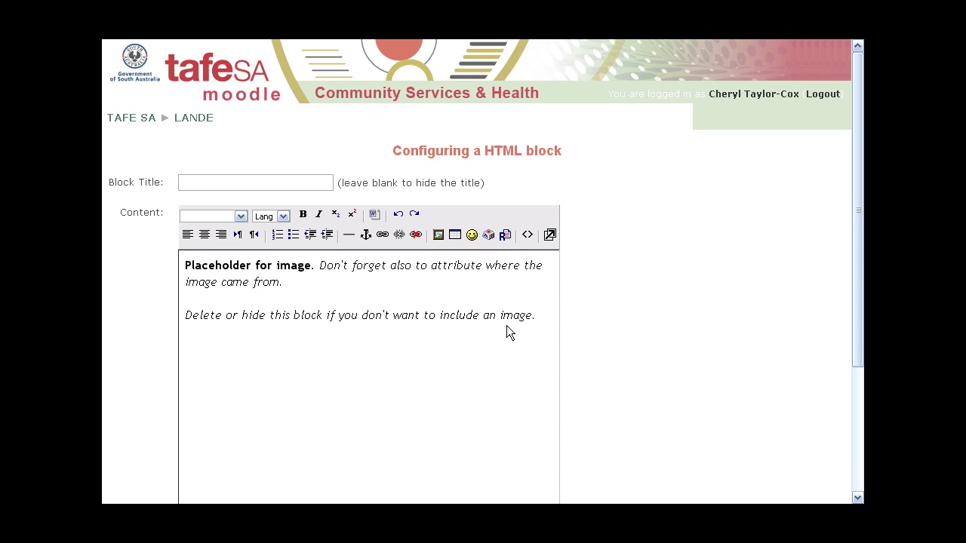
click(544, 320)
drag(544, 320, 151, 254)
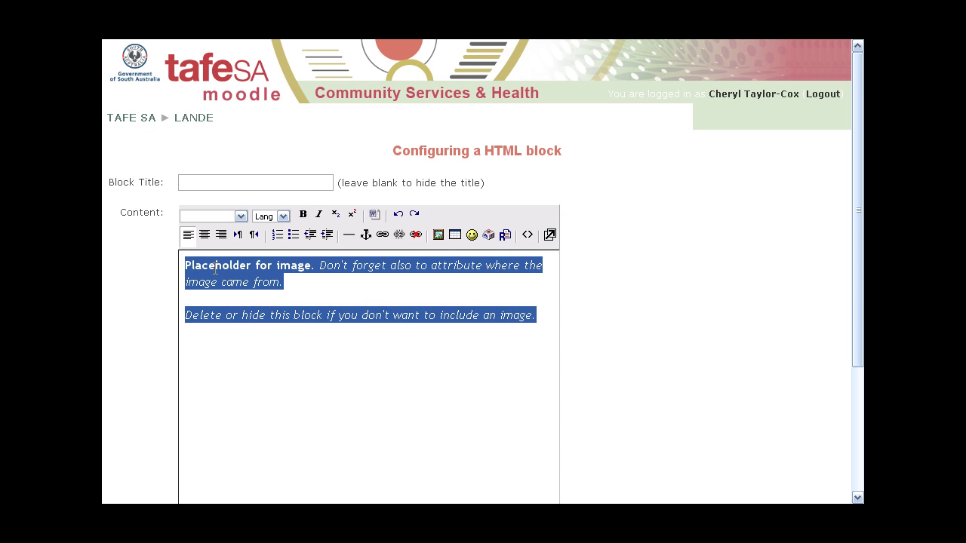
key(Delete)
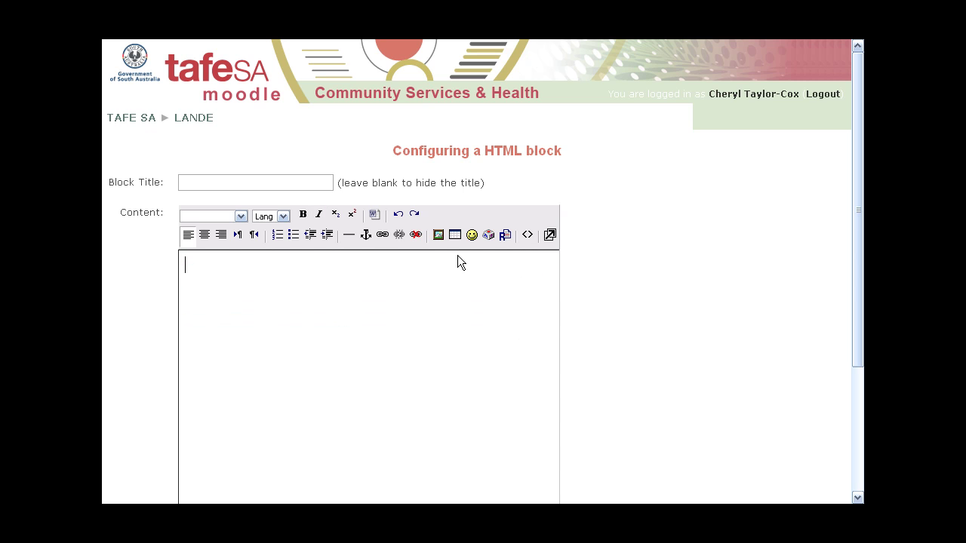
- Insert greentilescourtyard-W180.jpg from images/inblocks with alt text 'greentile'
click(438, 236)
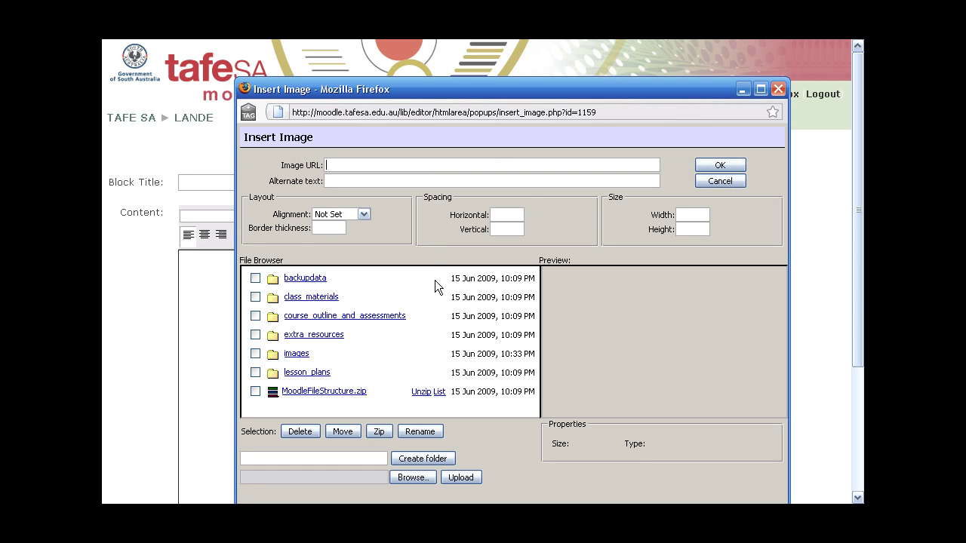
click(298, 355)
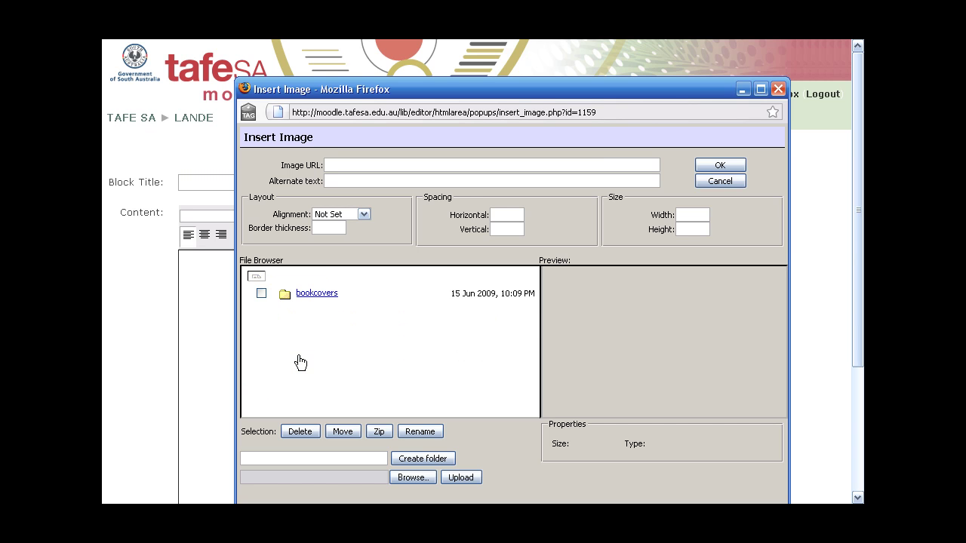
click(311, 332)
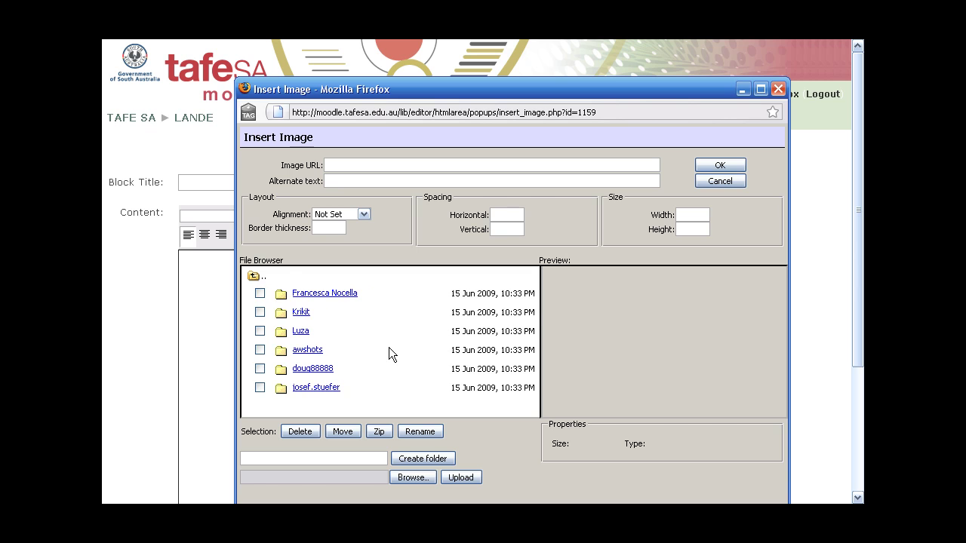
click(317, 388)
scroll(374, 377, down, 5)
scroll(373, 375, down, 6)
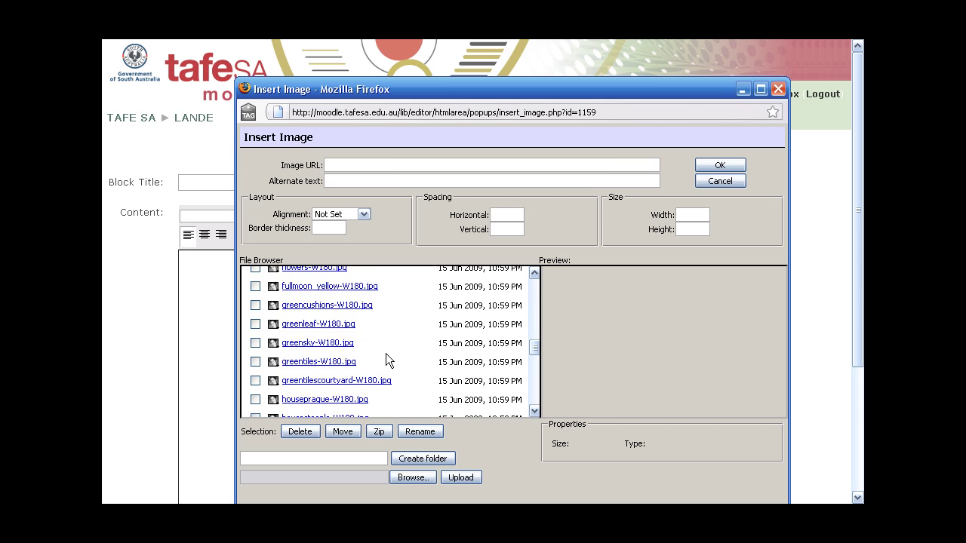
click(343, 383)
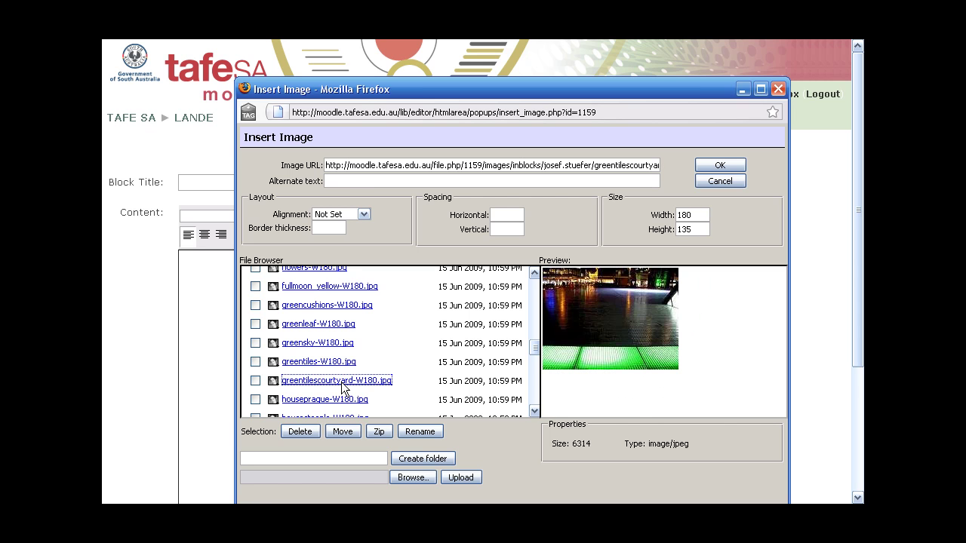
click(344, 181)
text(greentiles)
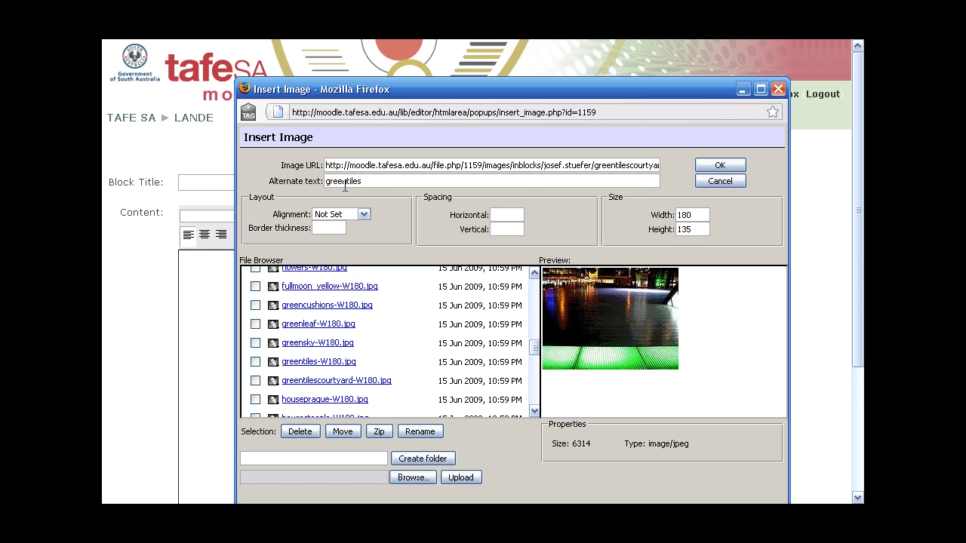
click(720, 165)
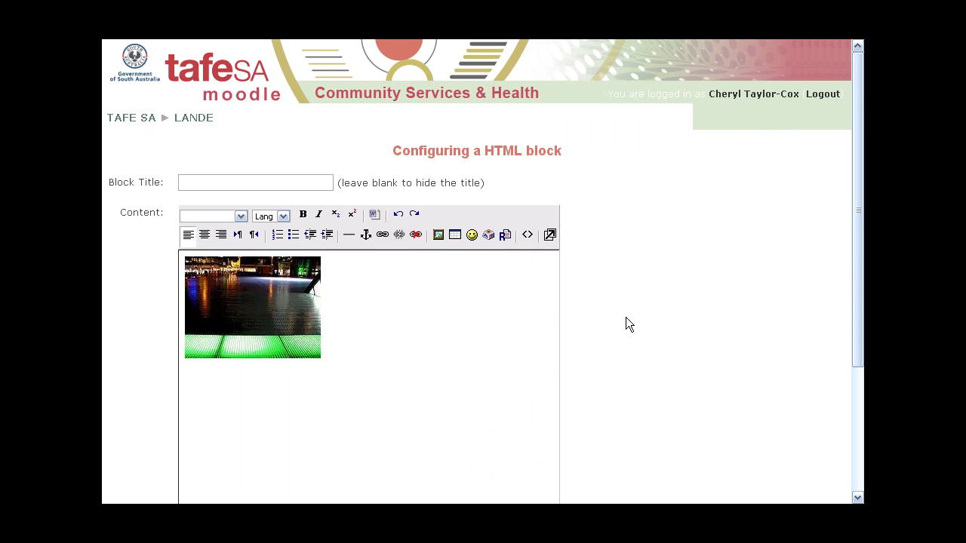
scroll(626, 349, down, 4)
- Save the courtyard photo block, then clear the lower left placeholder block's text
click(333, 394)
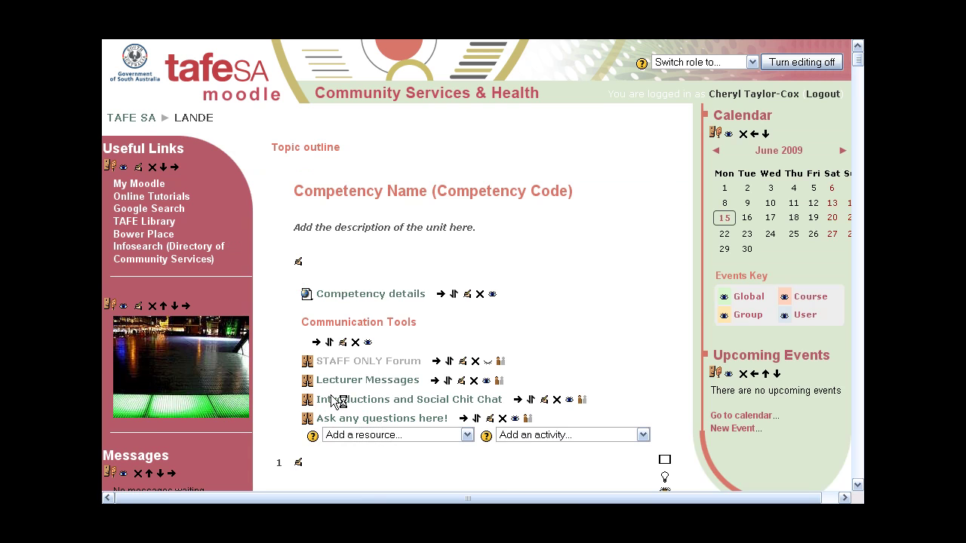
scroll(345, 448, down, 1)
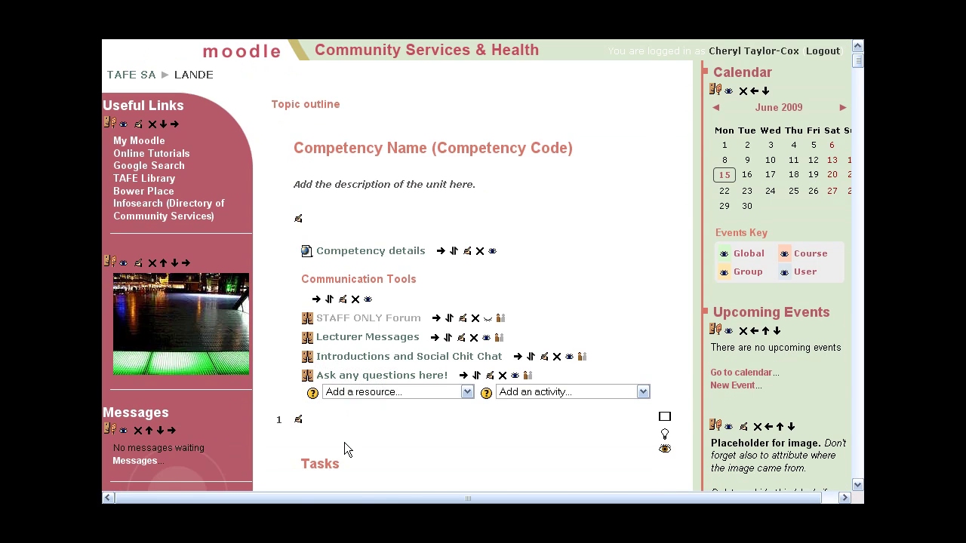
scroll(345, 449, down, 6)
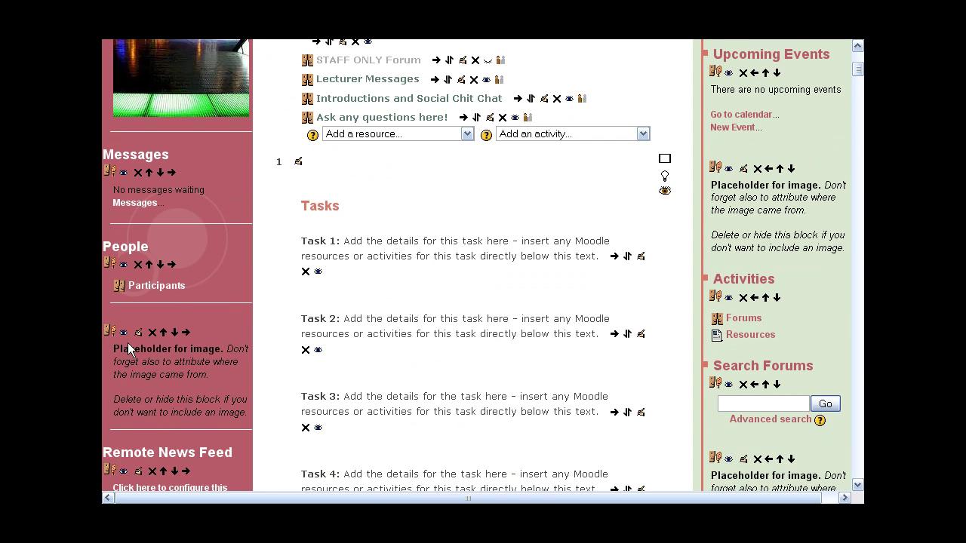
click(137, 332)
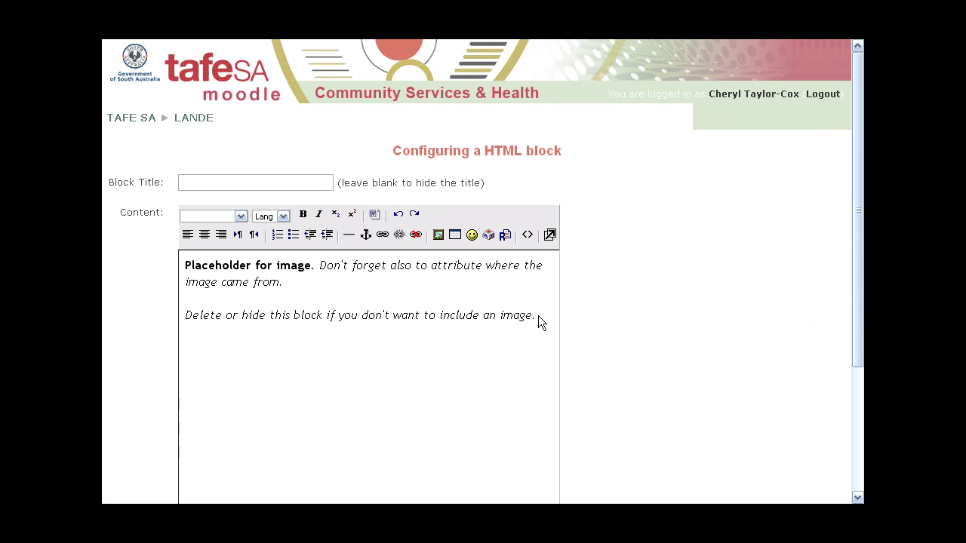
drag(538, 315, 185, 264)
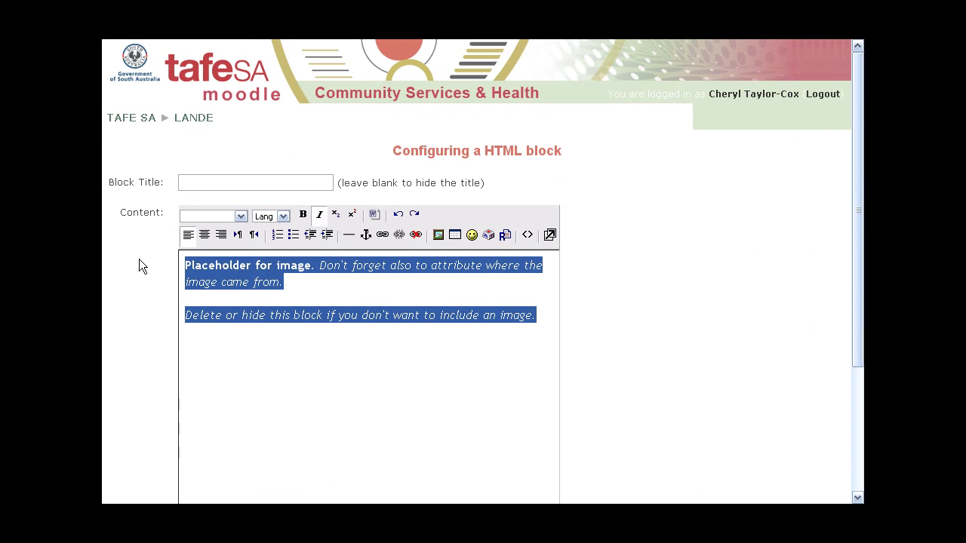
key(Delete)
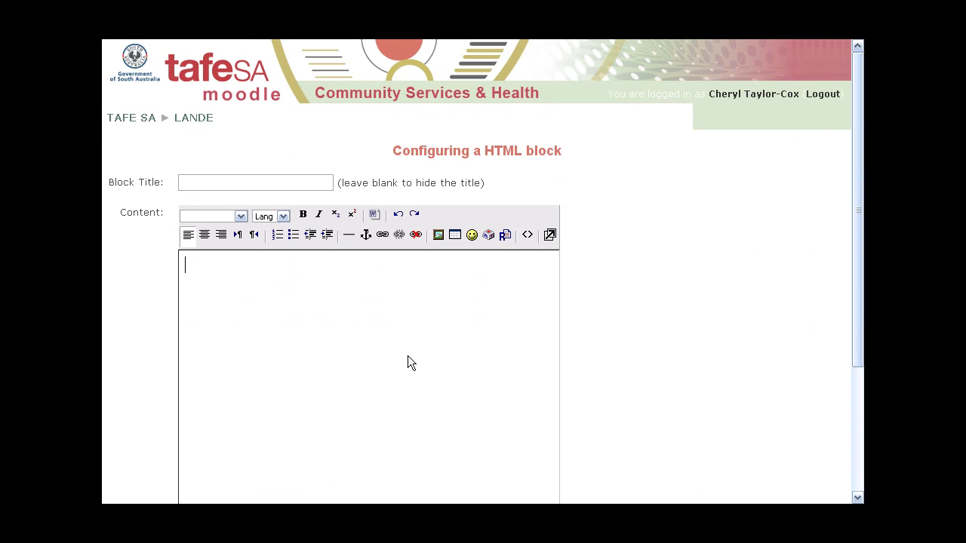
- Browse the image picker to the W180 photos folder under images/inblocks
click(438, 235)
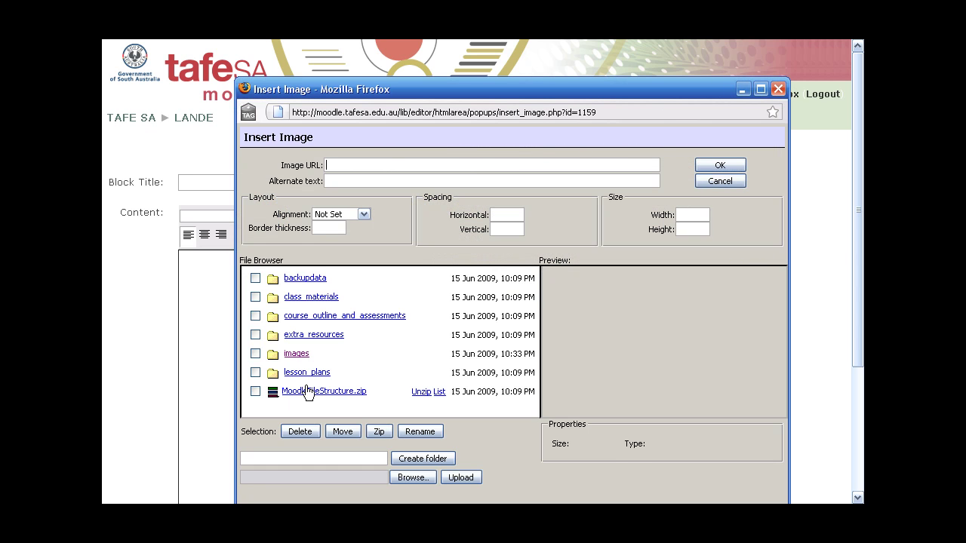
click(296, 353)
click(310, 334)
click(315, 388)
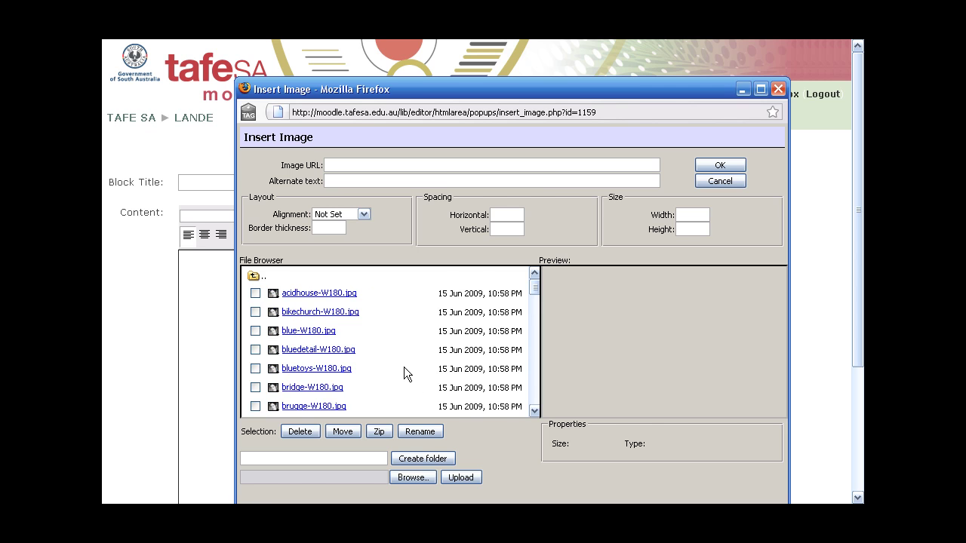
scroll(403, 366, down, 3)
scroll(419, 367, down, 6)
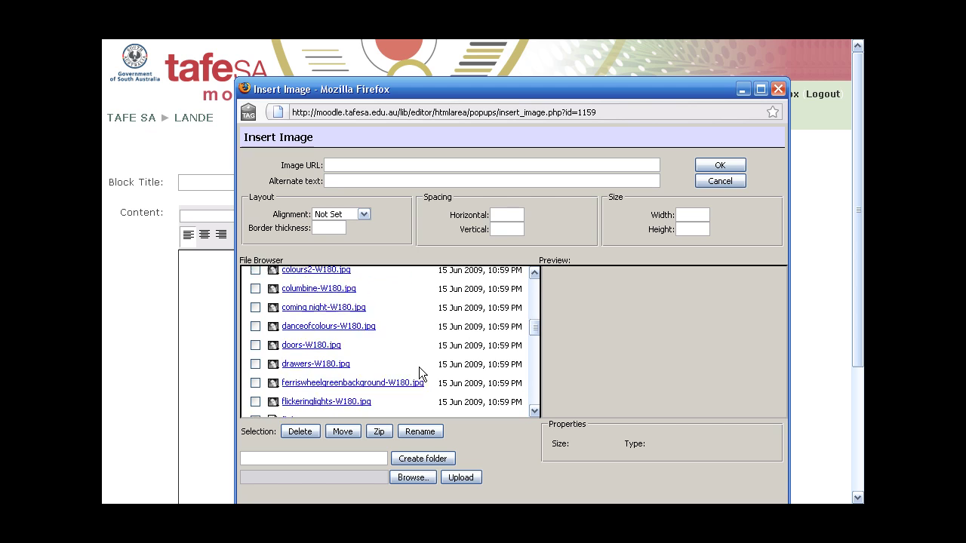
scroll(419, 367, down, 5)
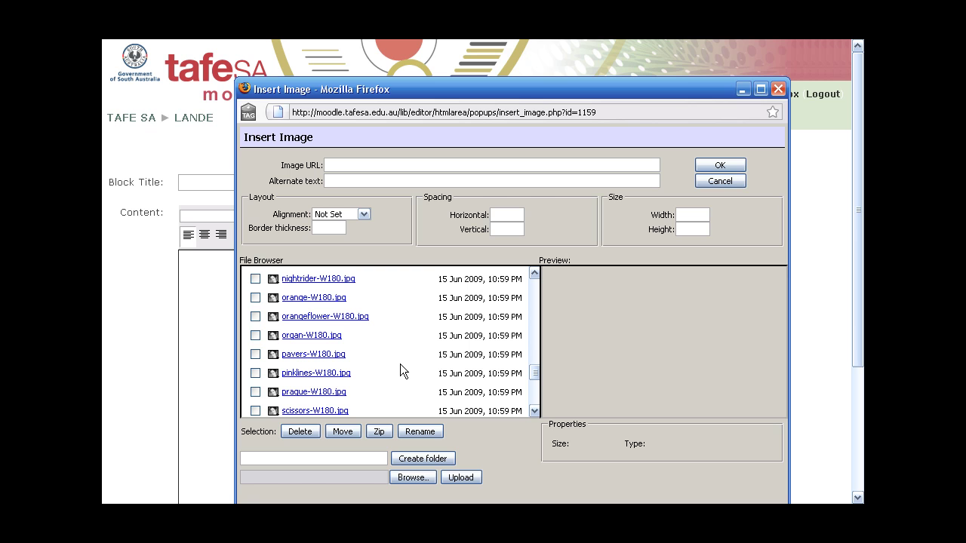
scroll(401, 365, down, 3)
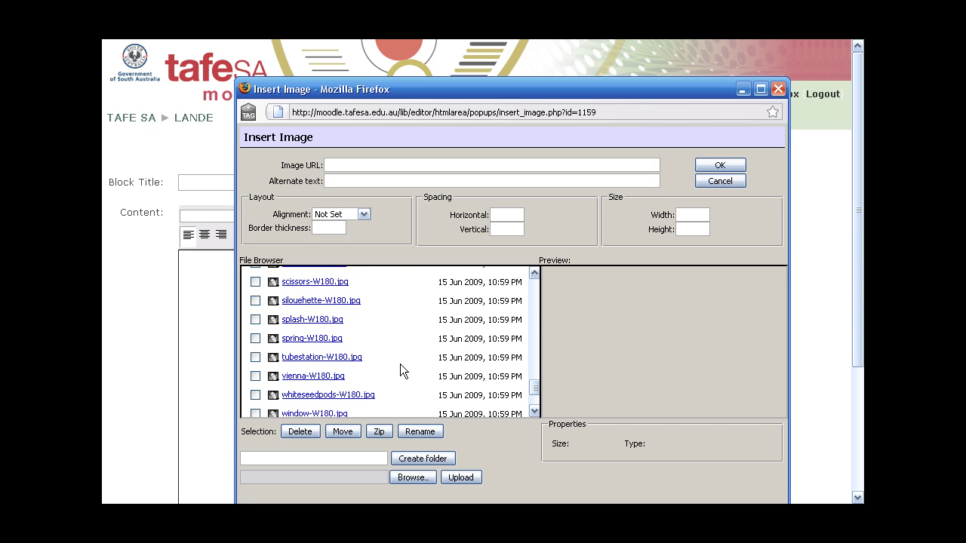
scroll(400, 364, up, 3)
scroll(400, 364, down, 1)
scroll(400, 364, up, 2)
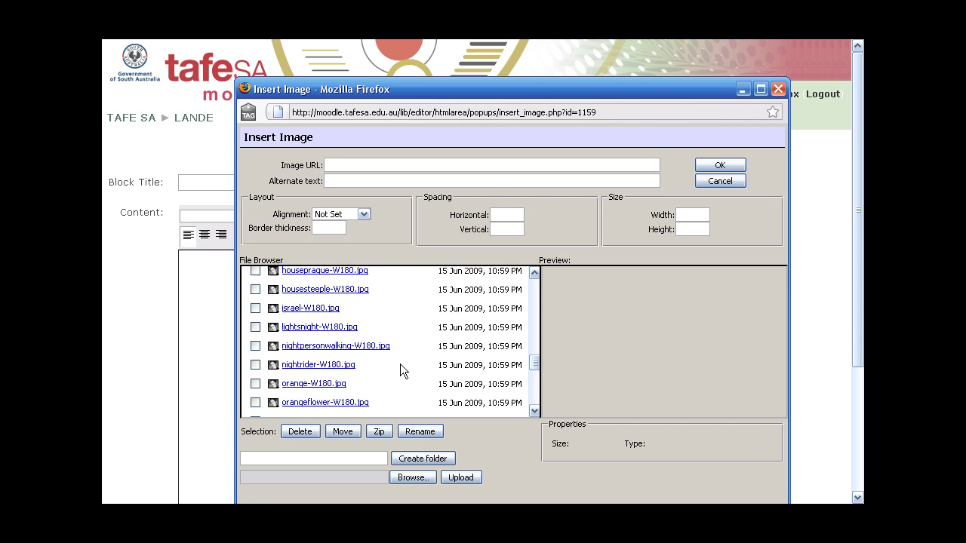
- Insert nightpersonwalking-W180.jpg with alt text 'personwalking'
click(306, 349)
click(367, 182)
text(personwalk)
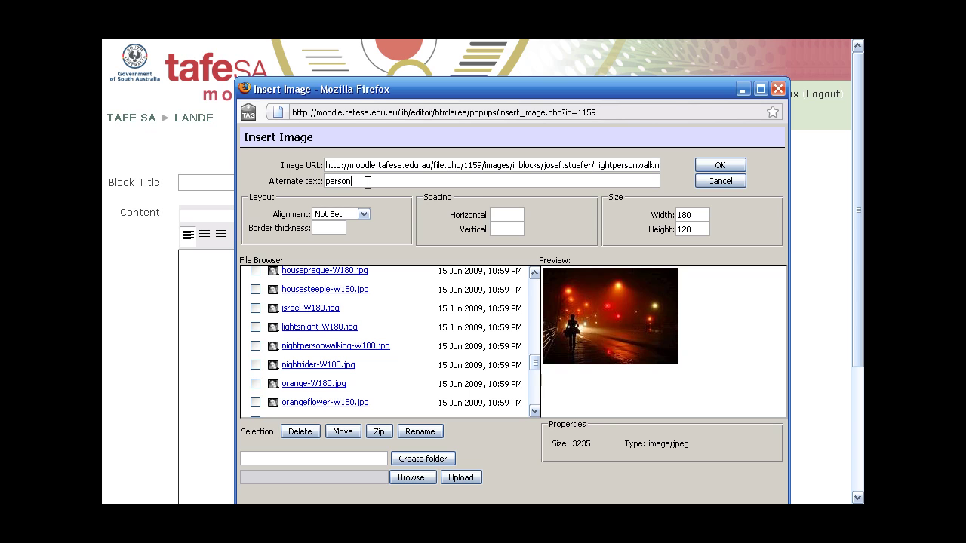
text(ing)
click(735, 167)
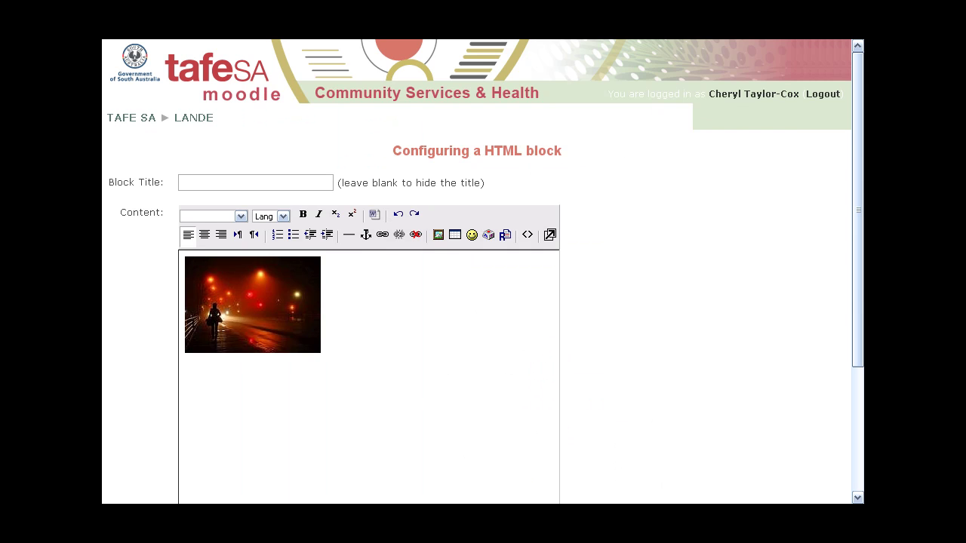
drag(855, 252, 850, 367)
- Save the person-walking block, then clear all text from the next placeholder block
click(306, 400)
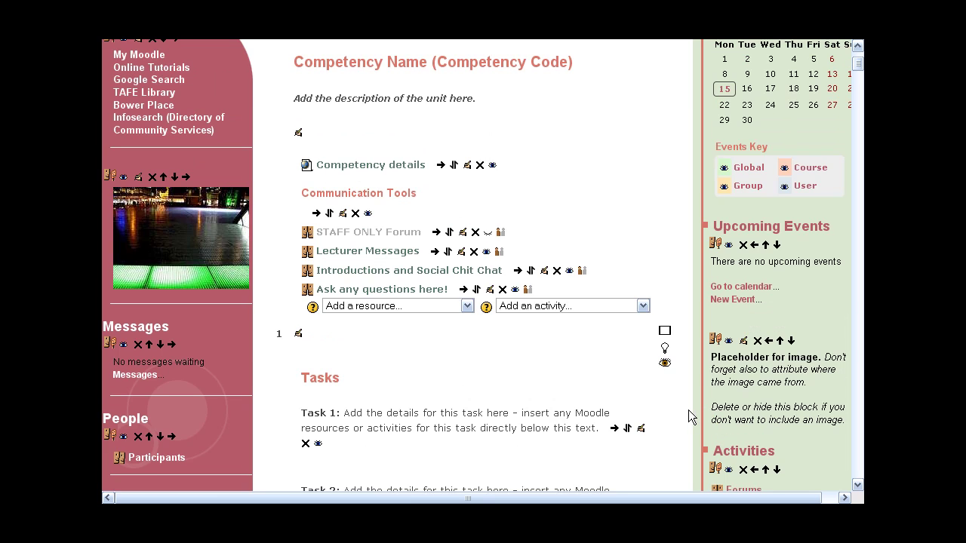
click(743, 341)
key(ctrl+a)
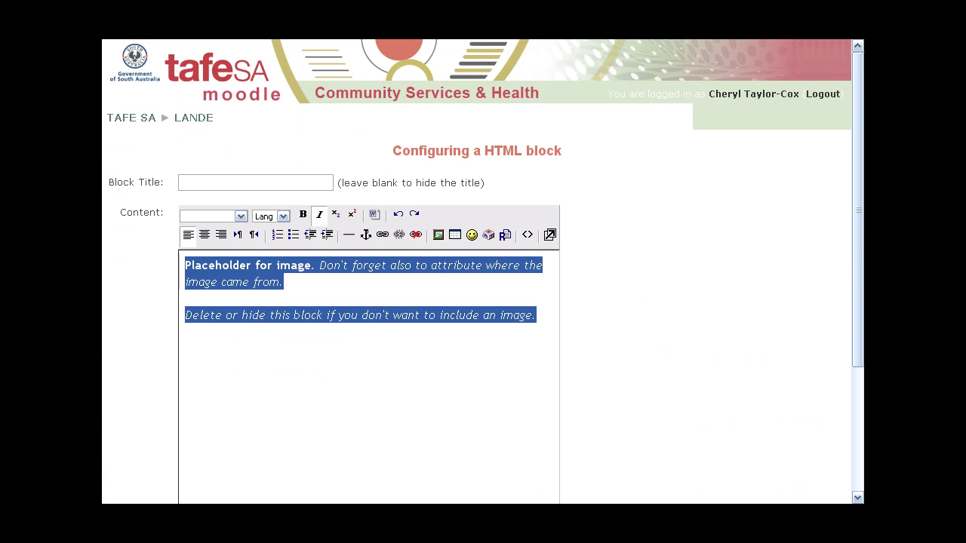
key(Delete)
- Insert nightrider-W180.jpg with alt text 'bike' and save the block
click(438, 235)
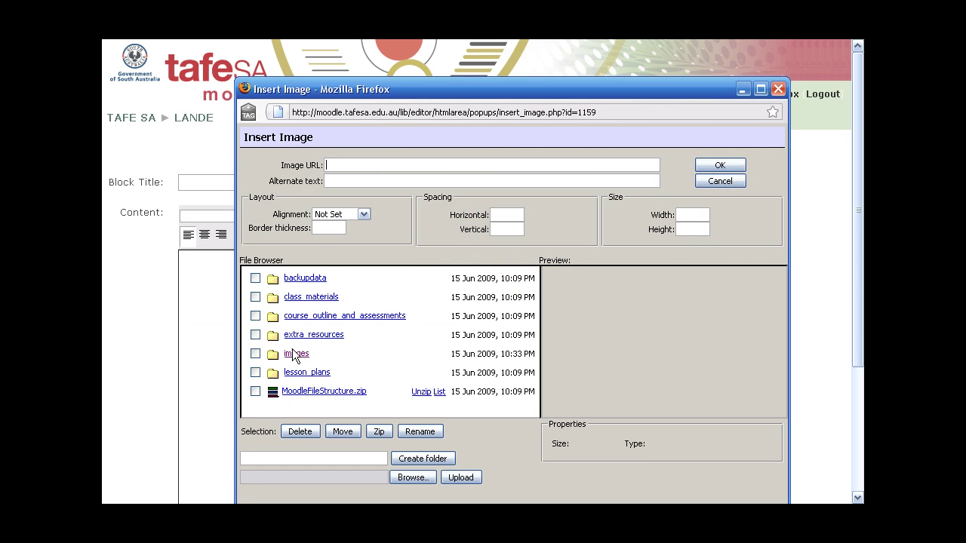
click(295, 354)
click(305, 332)
click(322, 392)
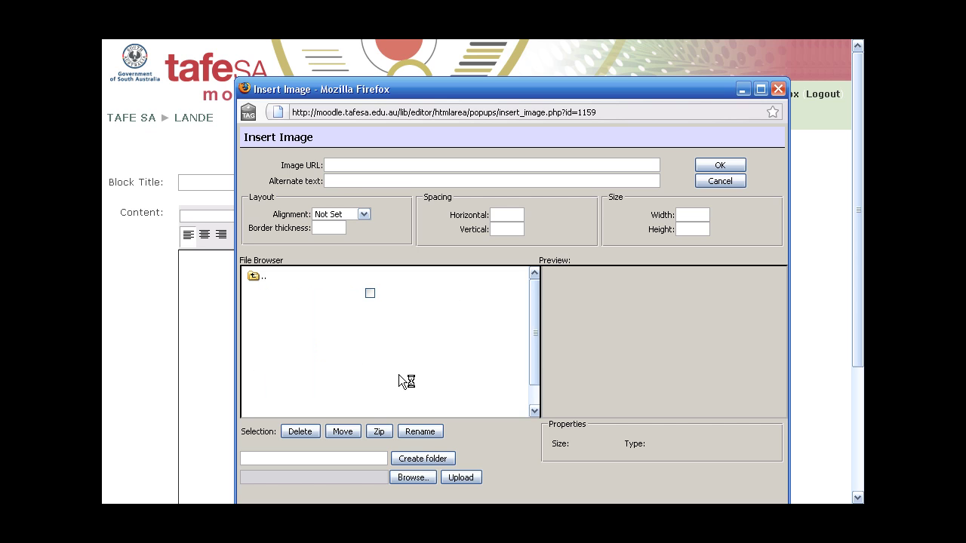
scroll(396, 364, down, 3)
scroll(391, 366, down, 10)
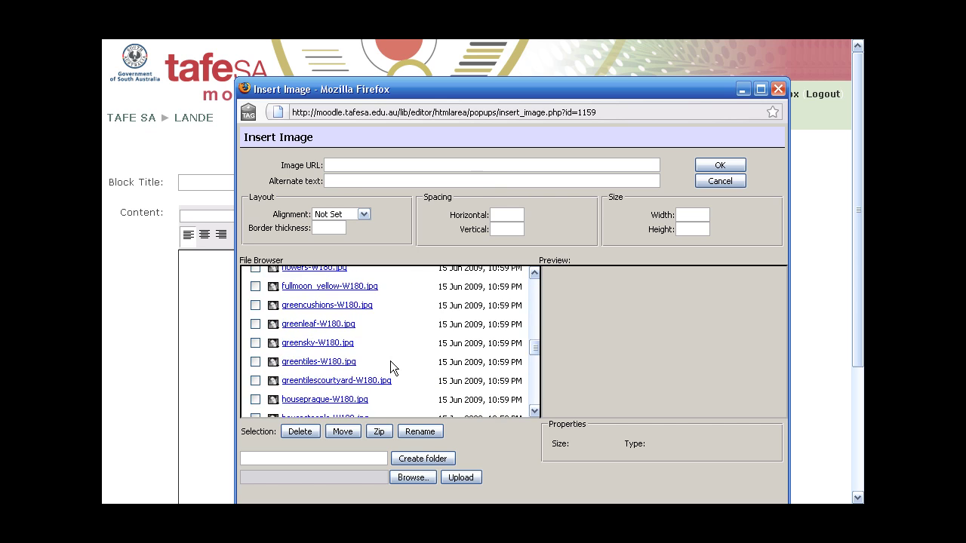
click(340, 367)
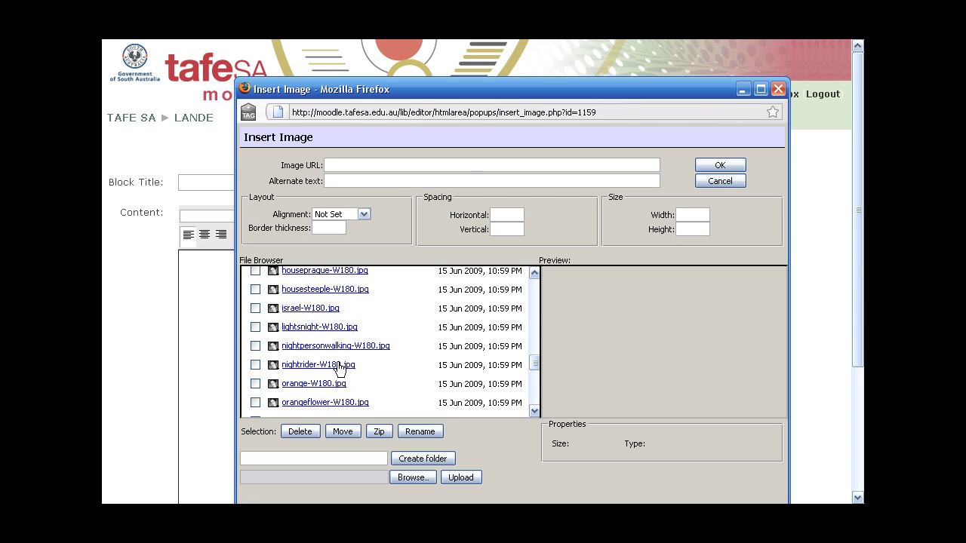
click(361, 184)
text(bike)
click(715, 165)
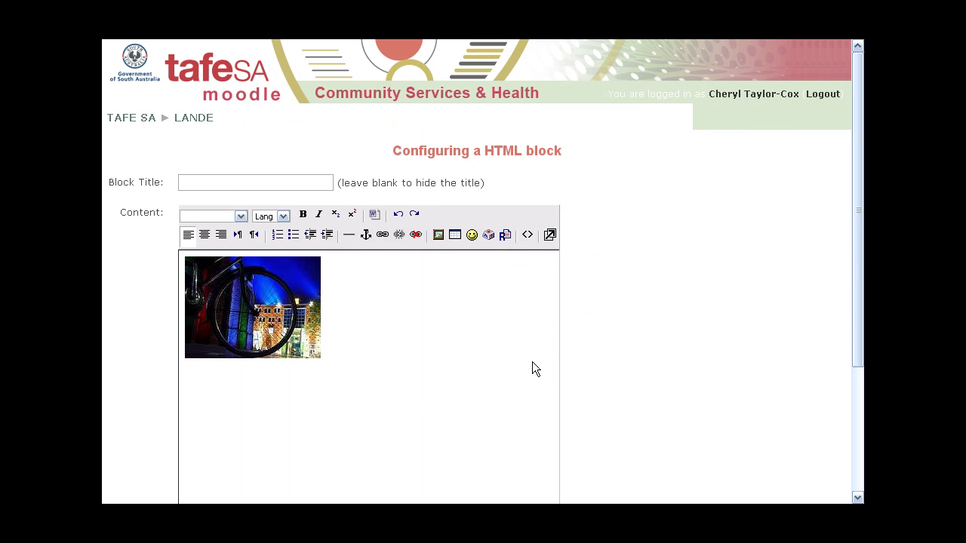
drag(857, 291, 845, 405)
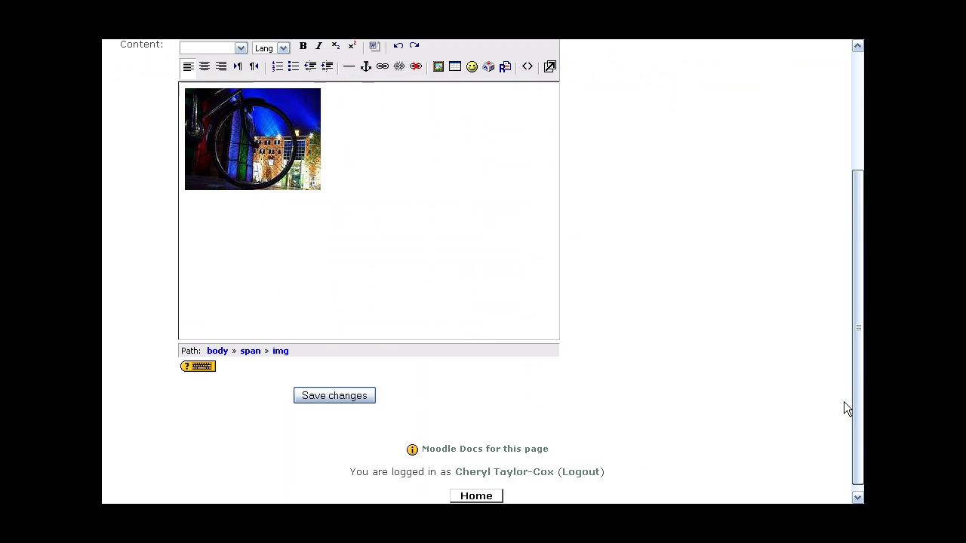
click(335, 393)
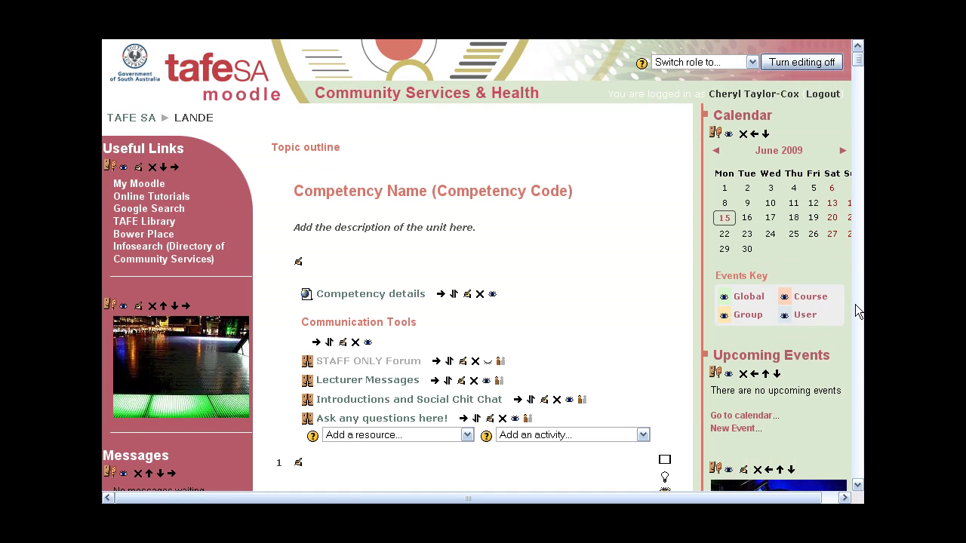
click(858, 485)
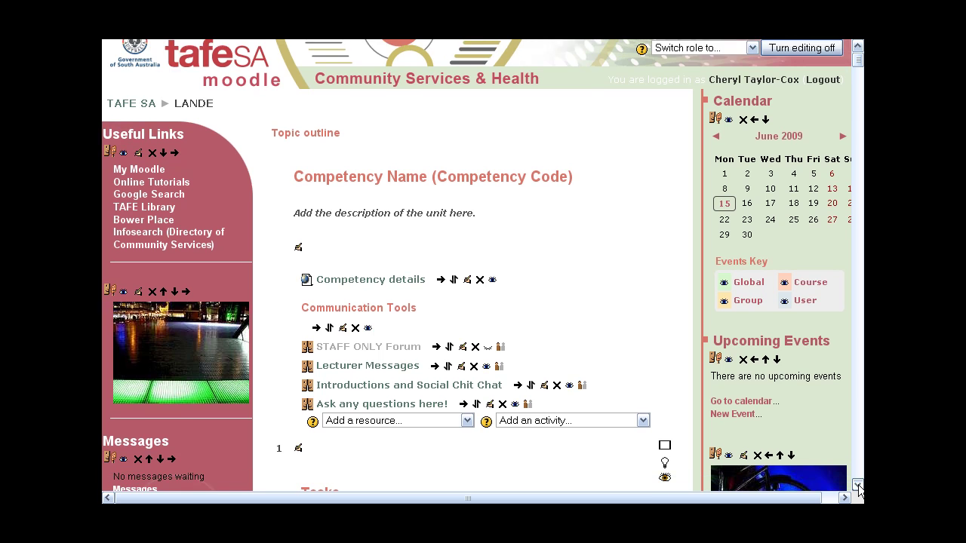
click(858, 487)
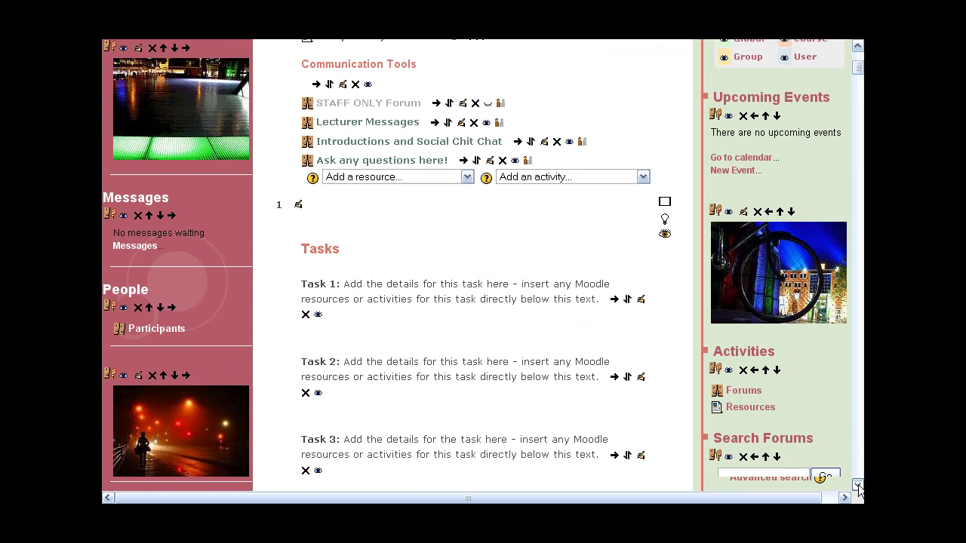
click(857, 486)
click(858, 486)
click(858, 486)
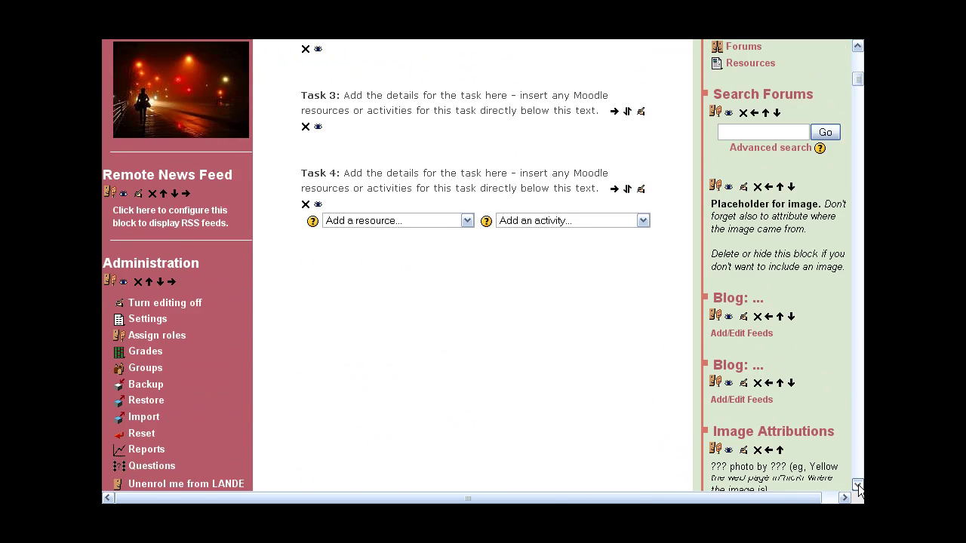
click(858, 486)
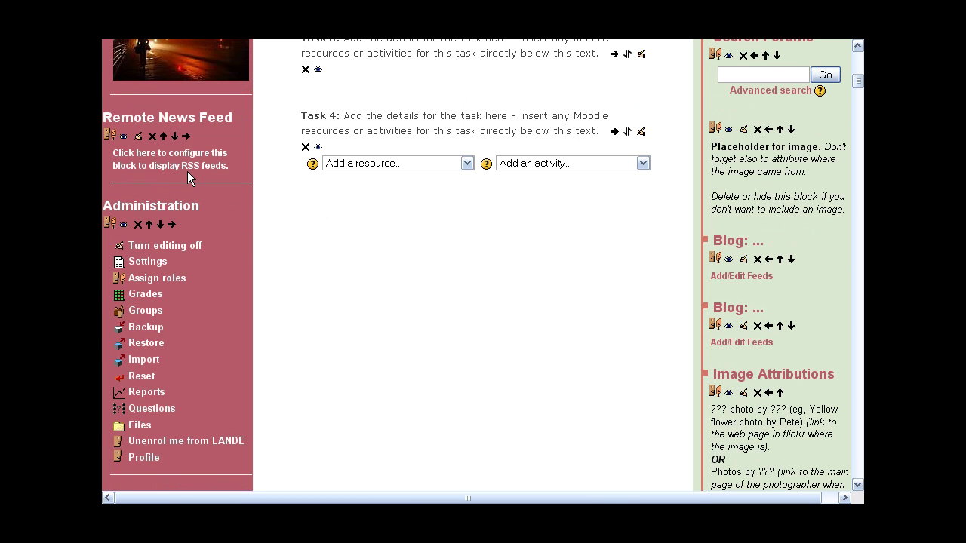
- Open the first Blog block's settings and tick the Dr. Deb feed
click(741, 276)
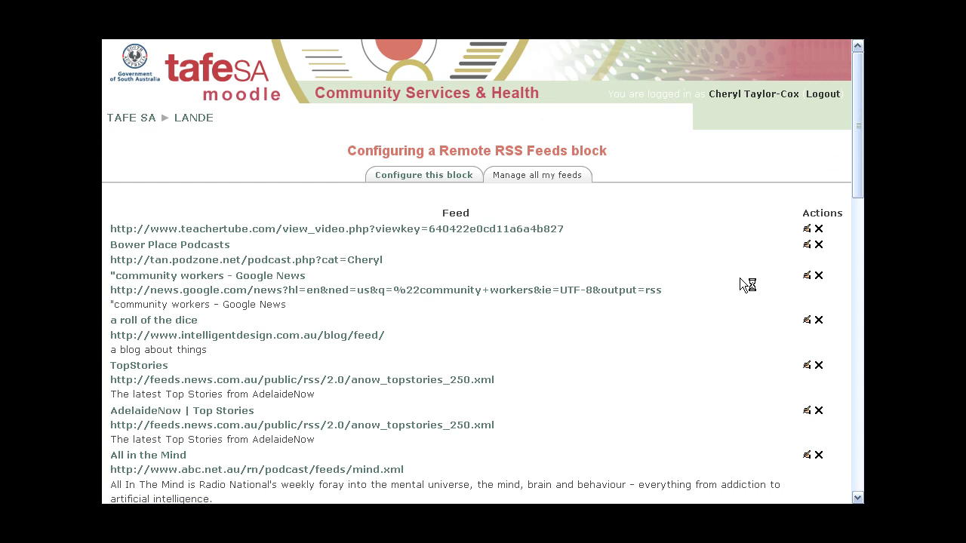
click(448, 178)
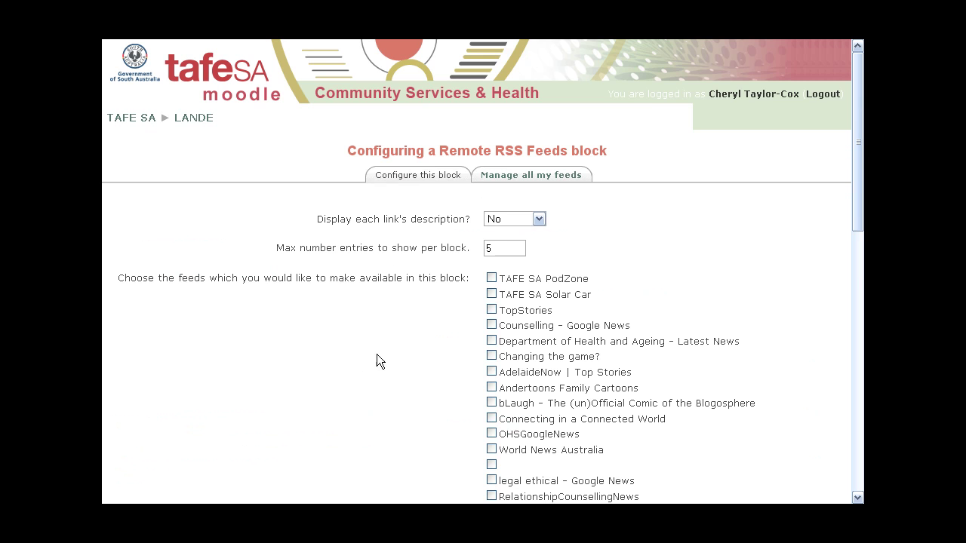
scroll(361, 366, down, 3)
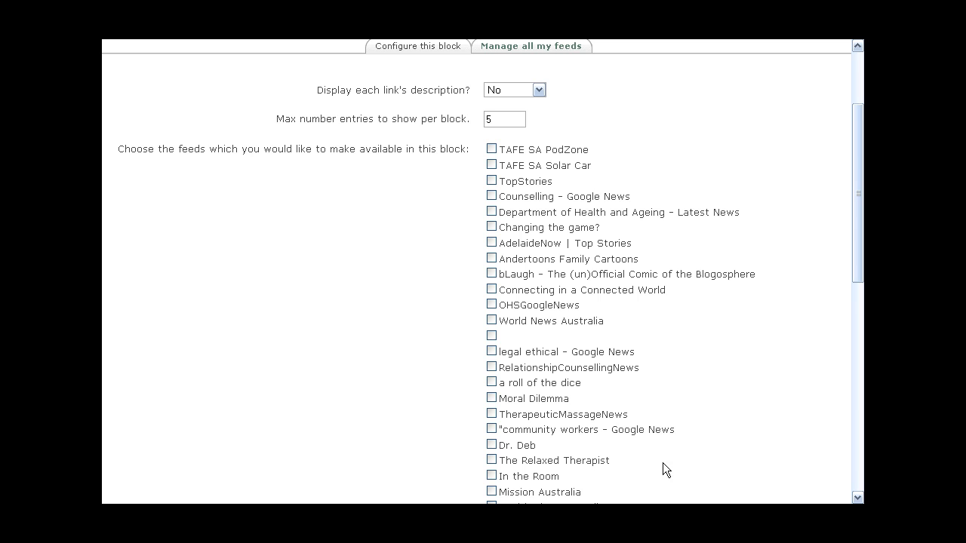
scroll(723, 460, down, 1)
scroll(723, 466, down, 2)
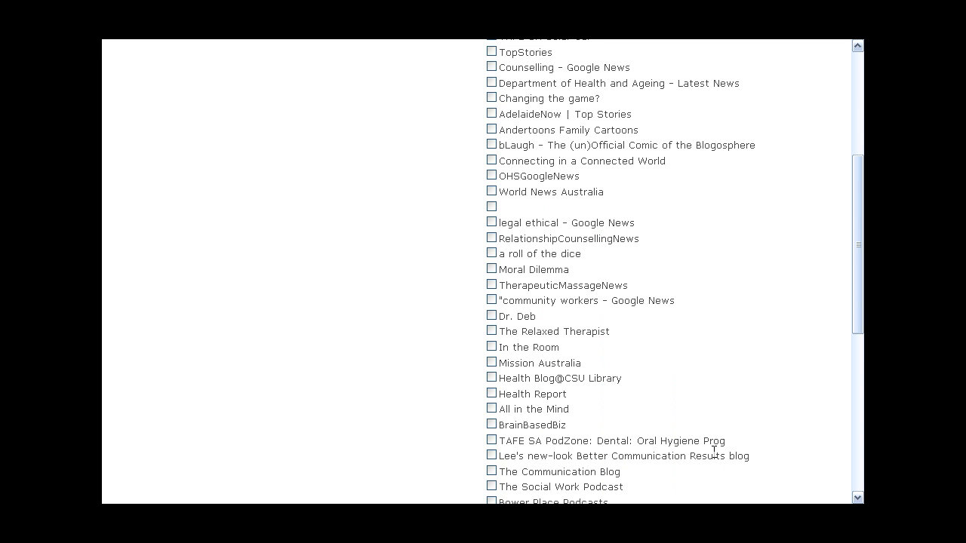
click(492, 316)
drag(854, 282, 840, 381)
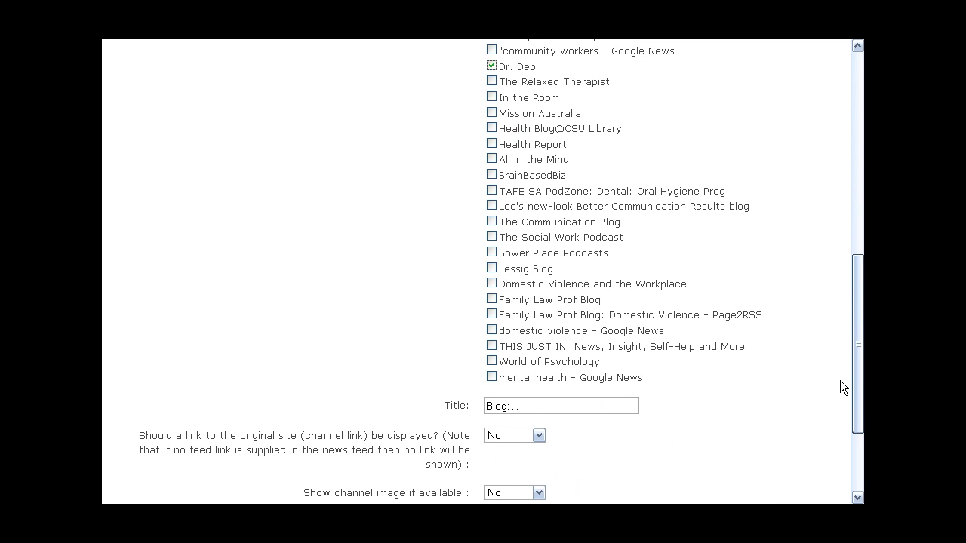
- Title the block 'Blog: Dr Deb', set the channel link to Yes, and save
click(536, 409)
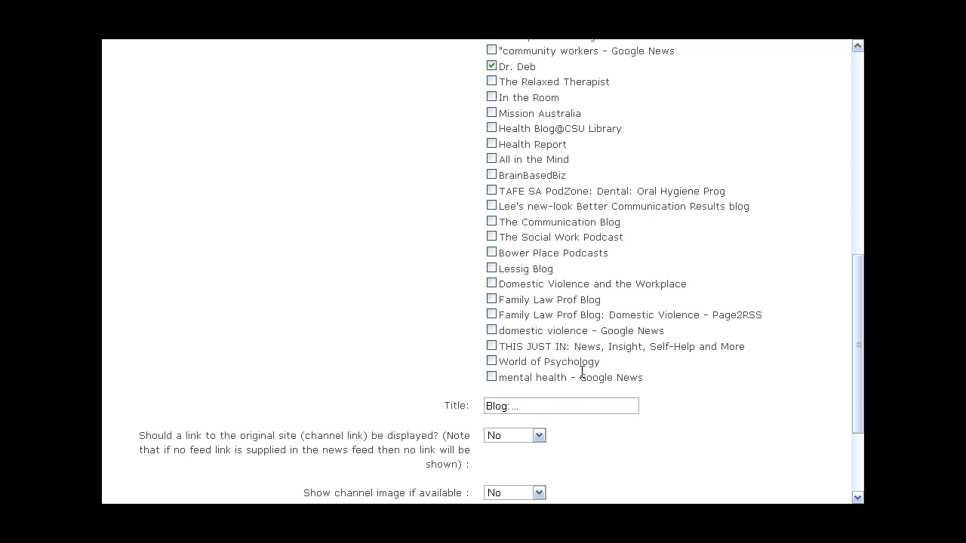
key(BackSpace)
key(BackSpace)
key(BackSpace)
key(BackSpace)
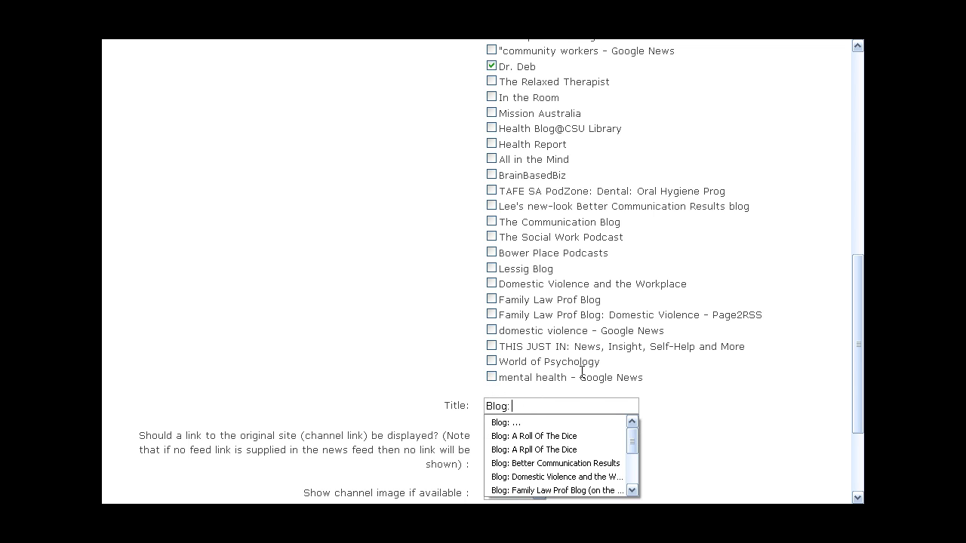
text(Dr Deb)
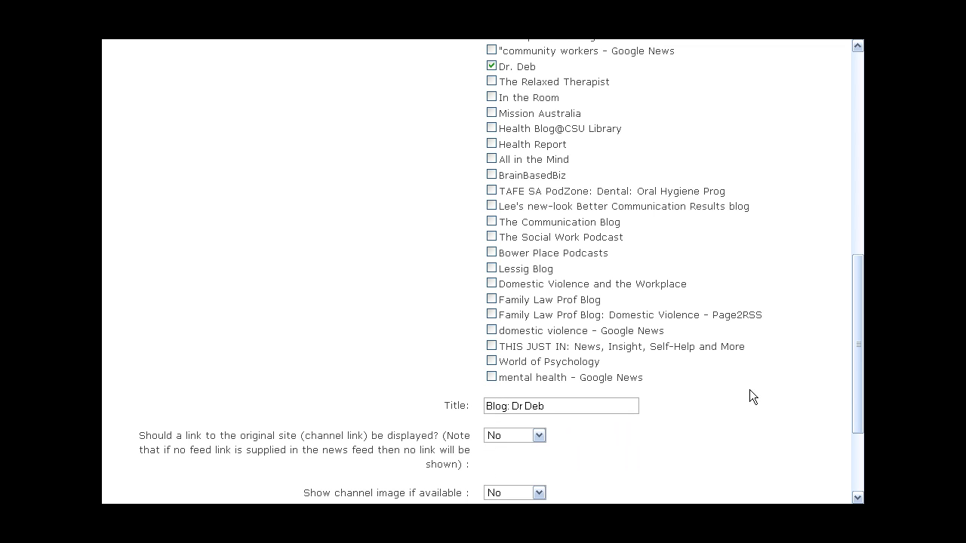
scroll(749, 389, down, 3)
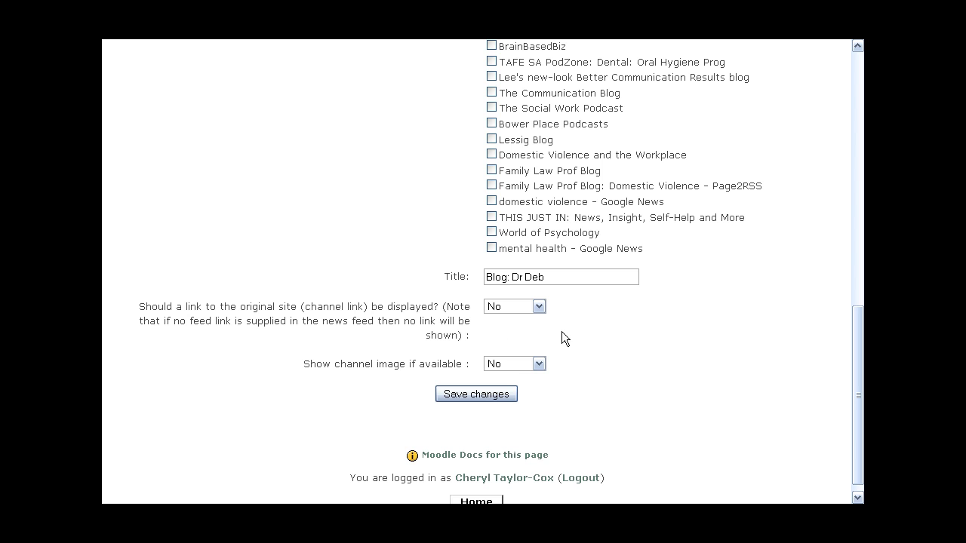
click(539, 306)
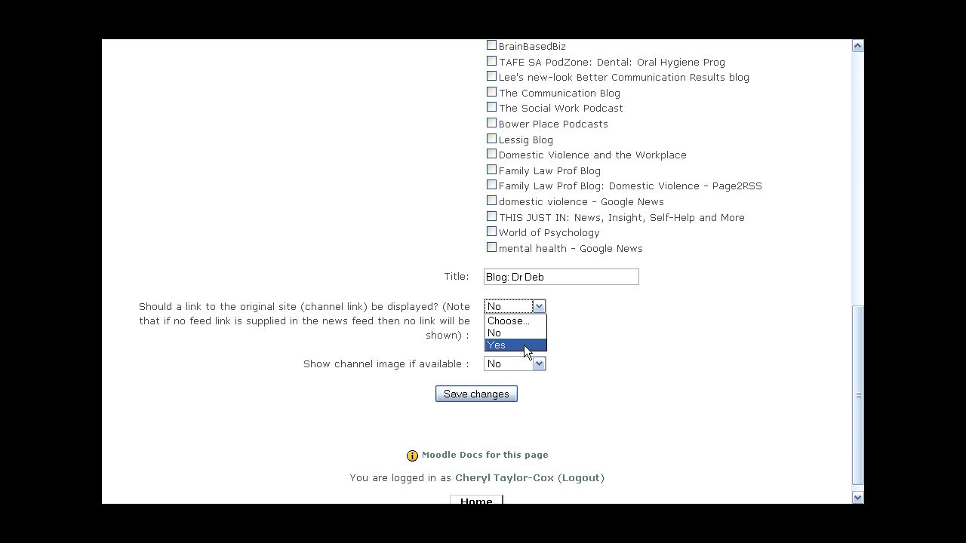
click(524, 345)
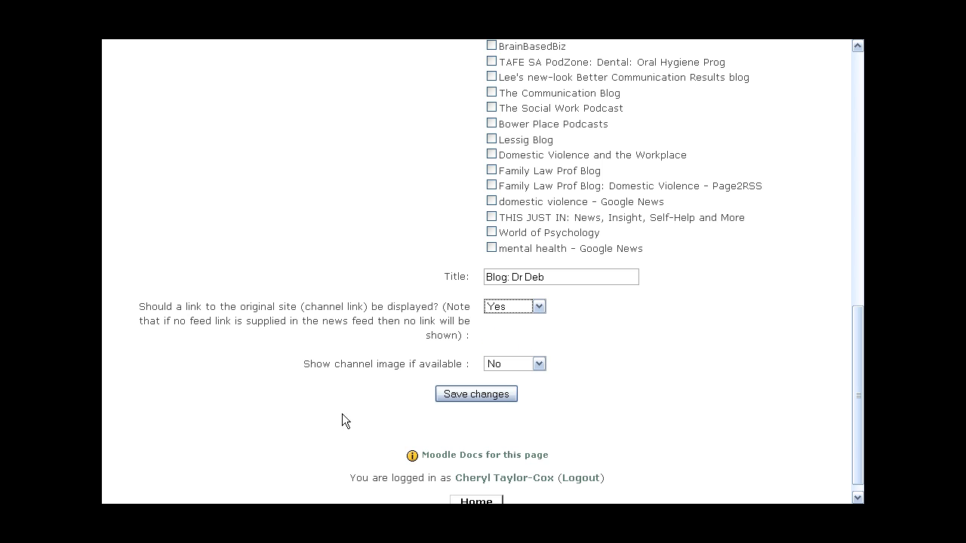
click(484, 393)
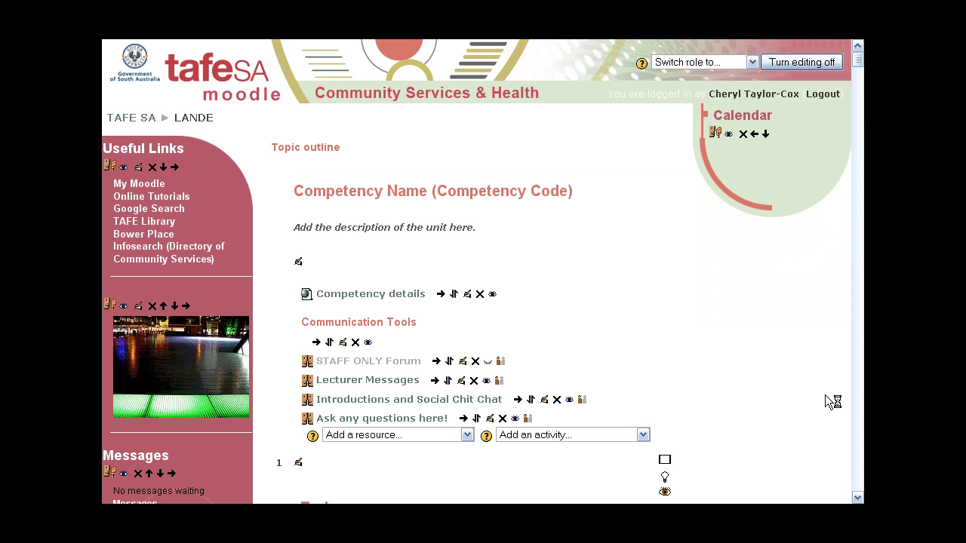
- Open the second Blog block's settings and tick the In the Room feed
scroll(657, 381, down, 10)
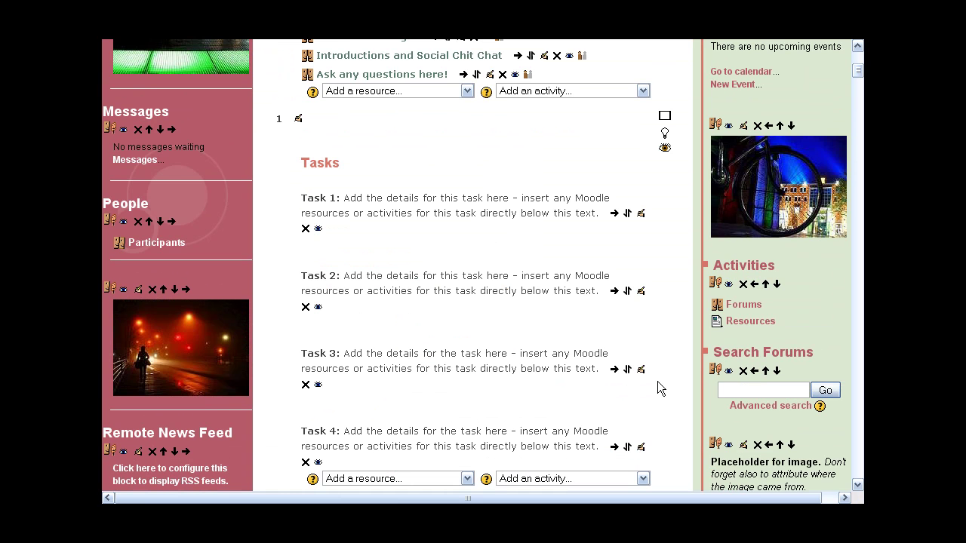
scroll(657, 381, down, 2)
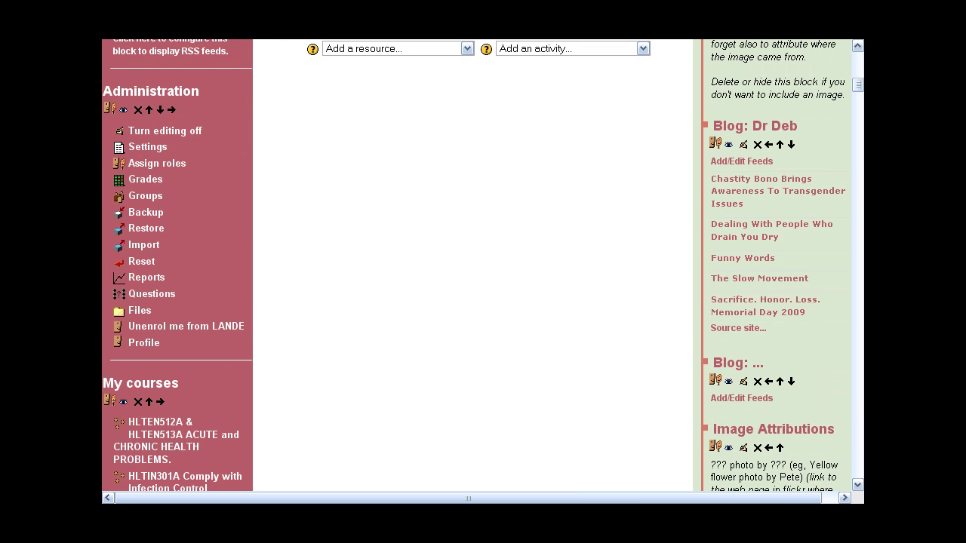
click(743, 381)
scroll(417, 369, down, 8)
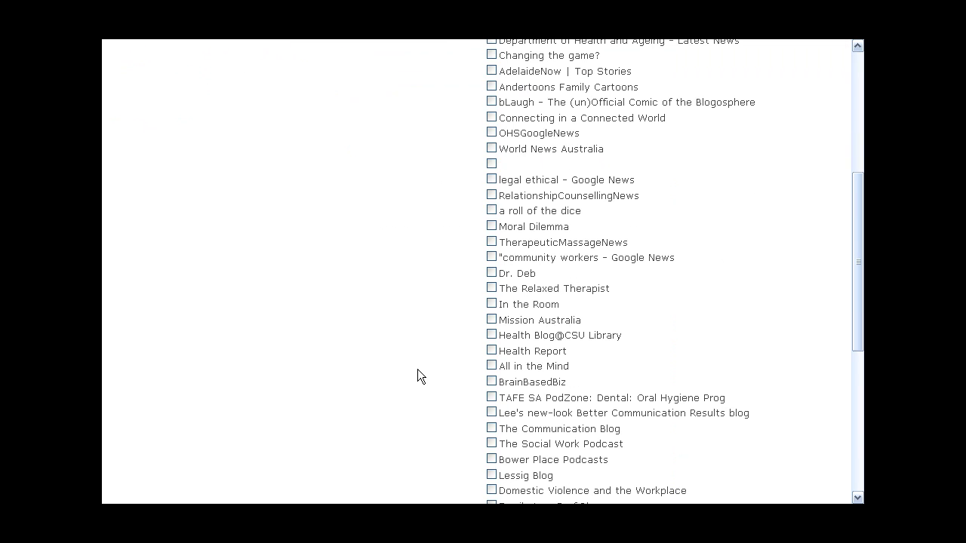
click(491, 303)
- Title the block 'Blog: In the Room', set the channel link to Yes, and save
scroll(765, 384, down, 5)
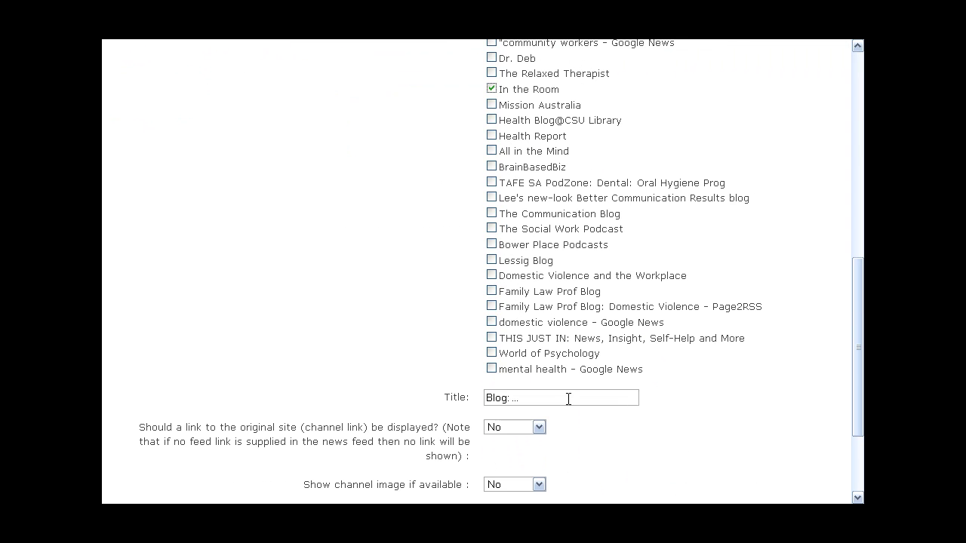
click(558, 396)
key(BackSpace)
key(BackSpace)
key(BackSpace)
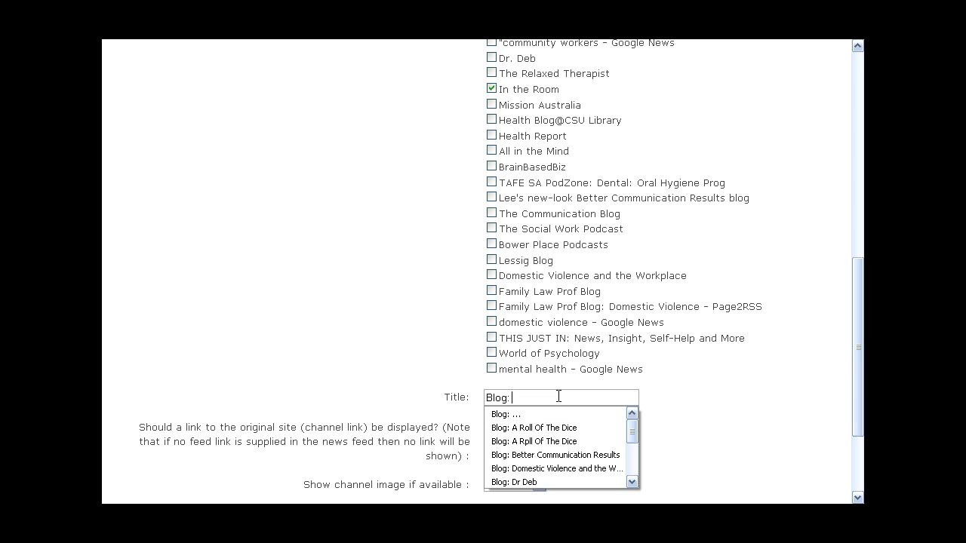
text(In the )
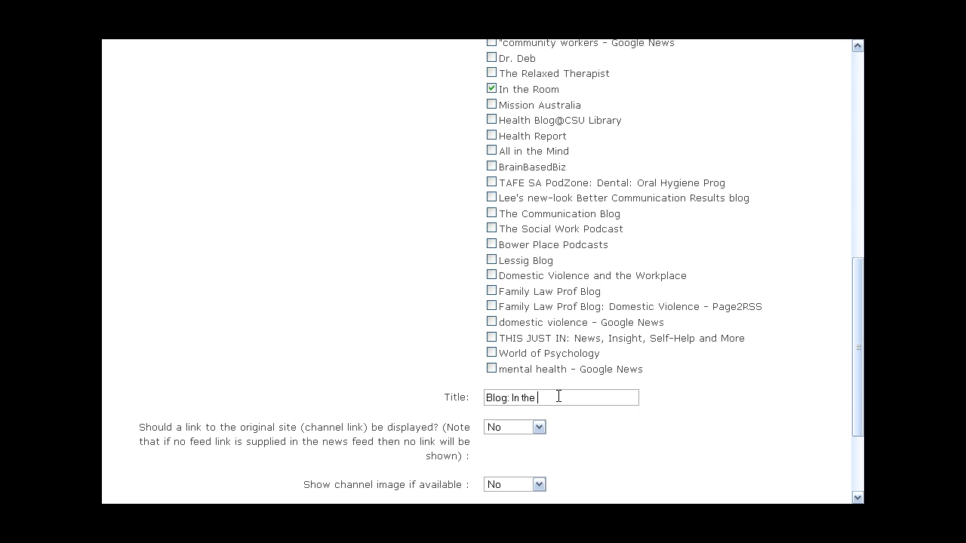
text(Room)
click(539, 427)
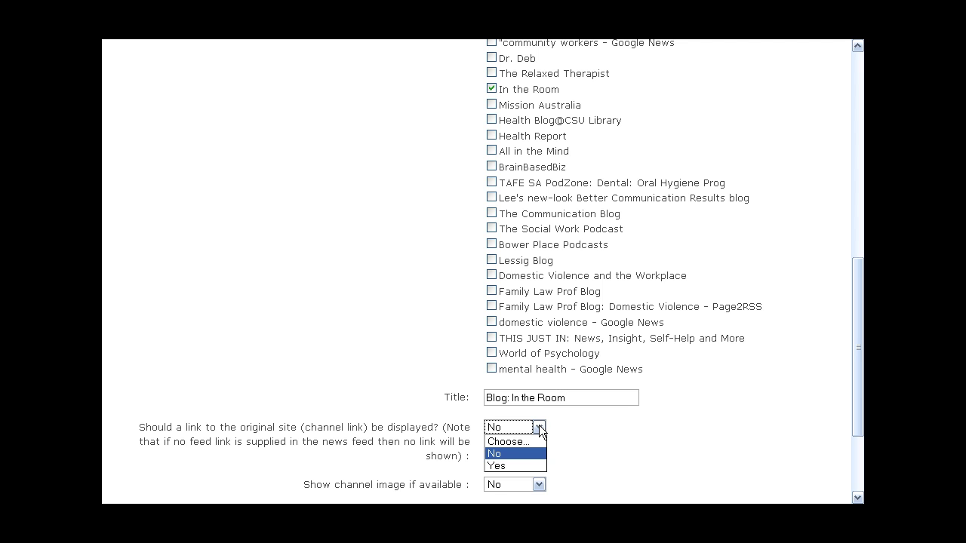
click(520, 465)
scroll(654, 452, down, 3)
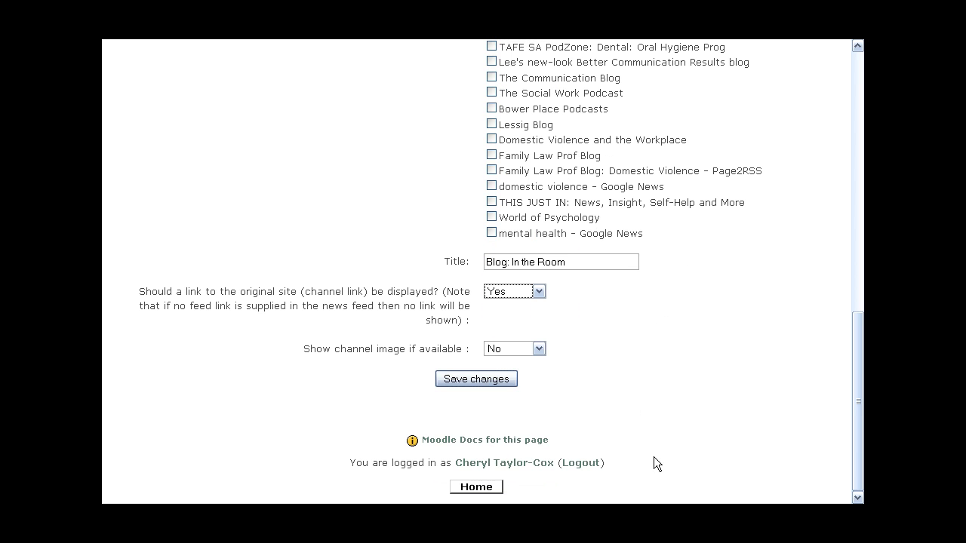
click(459, 380)
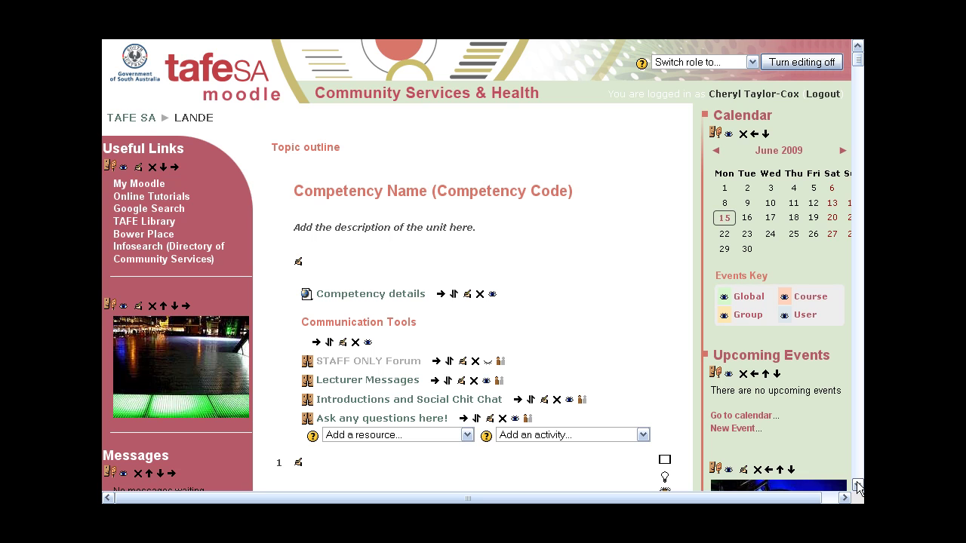
- Switch role to Student and scroll the course page to check the three photos and both blog feeds
click(753, 64)
click(673, 148)
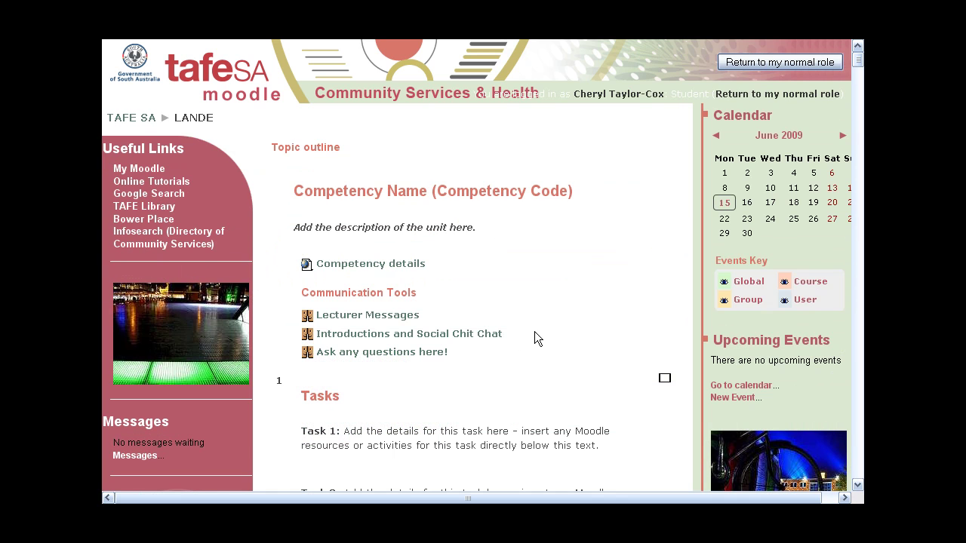
scroll(532, 335, down, 1)
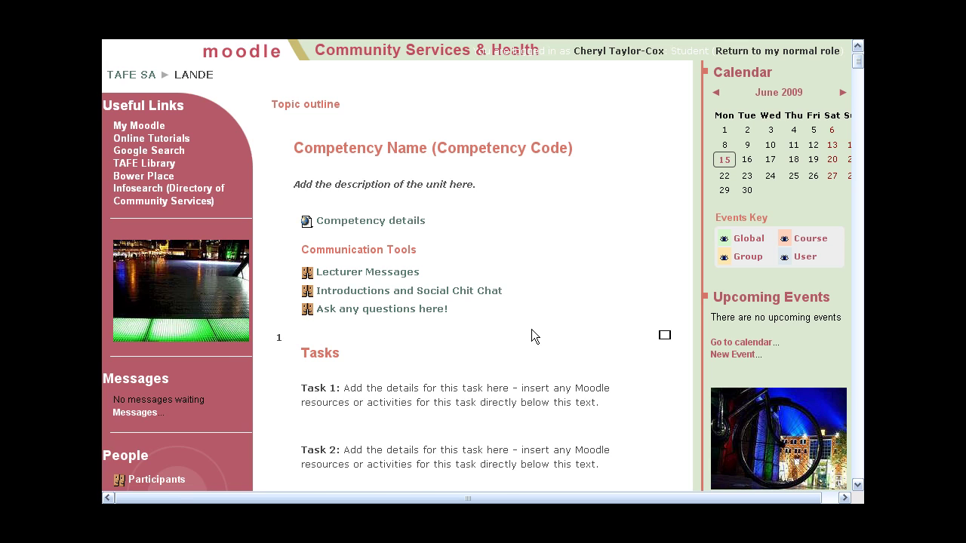
scroll(532, 336, down, 2)
scroll(531, 330, down, 2)
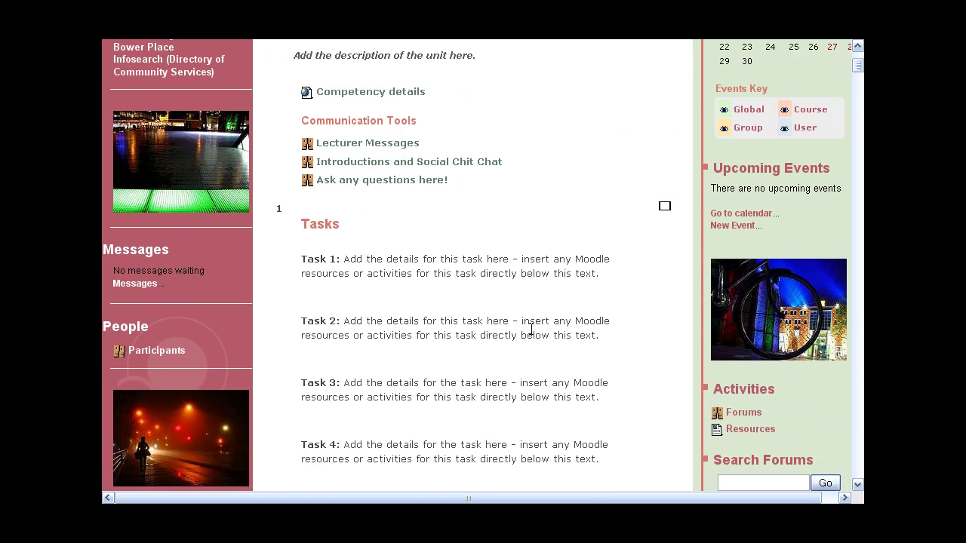
scroll(441, 366, down, 5)
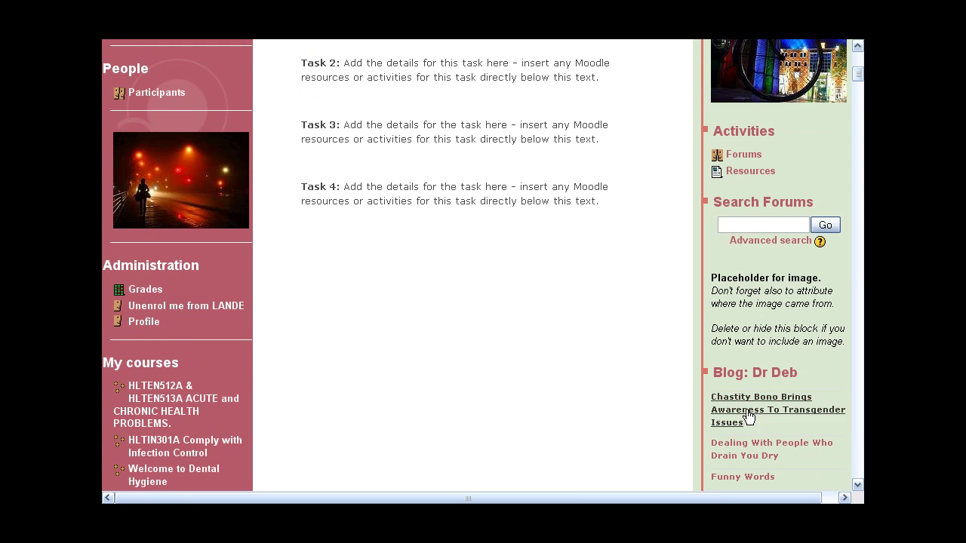
scroll(394, 400, down, 8)
scroll(395, 388, down, 2)
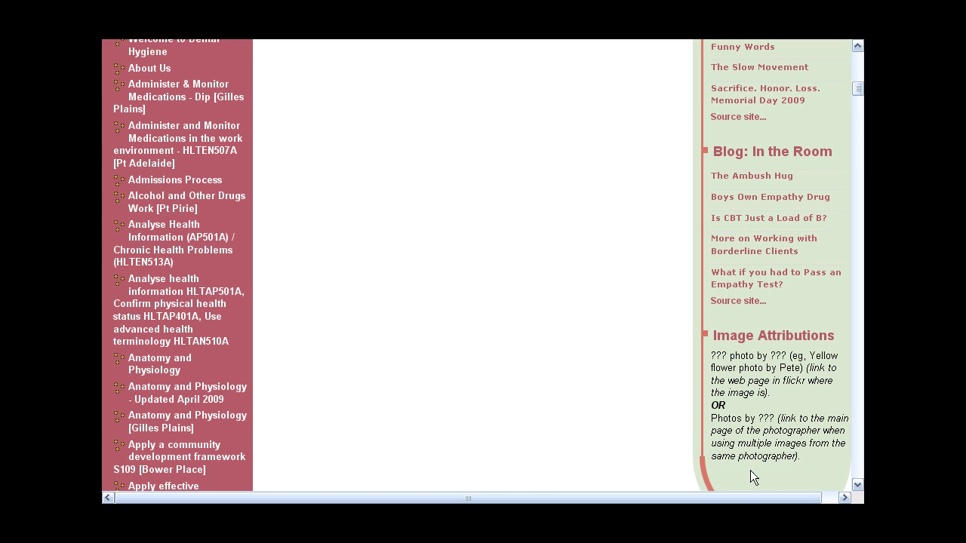
scroll(437, 412, up, 14)
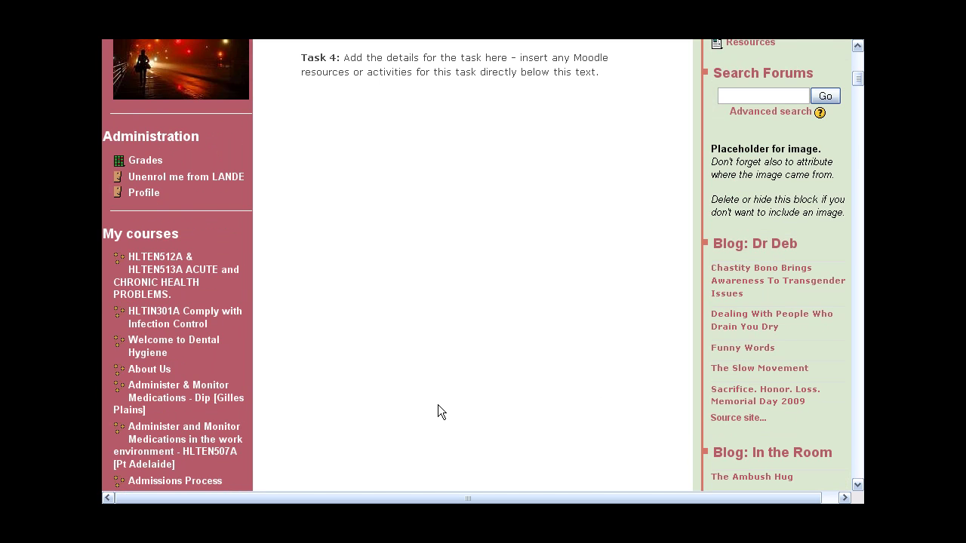
scroll(437, 405, down, 4)
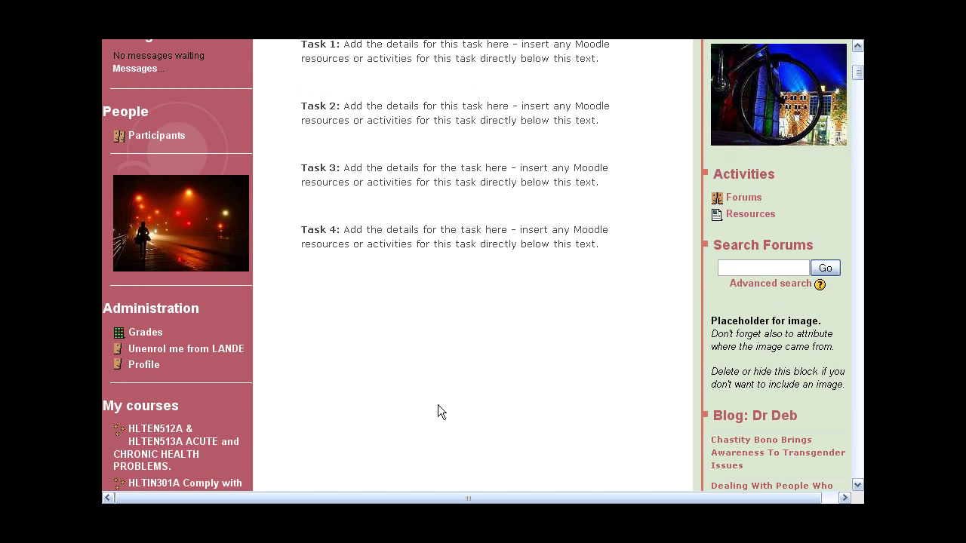
scroll(437, 405, up, 4)
scroll(438, 412, up, 5)
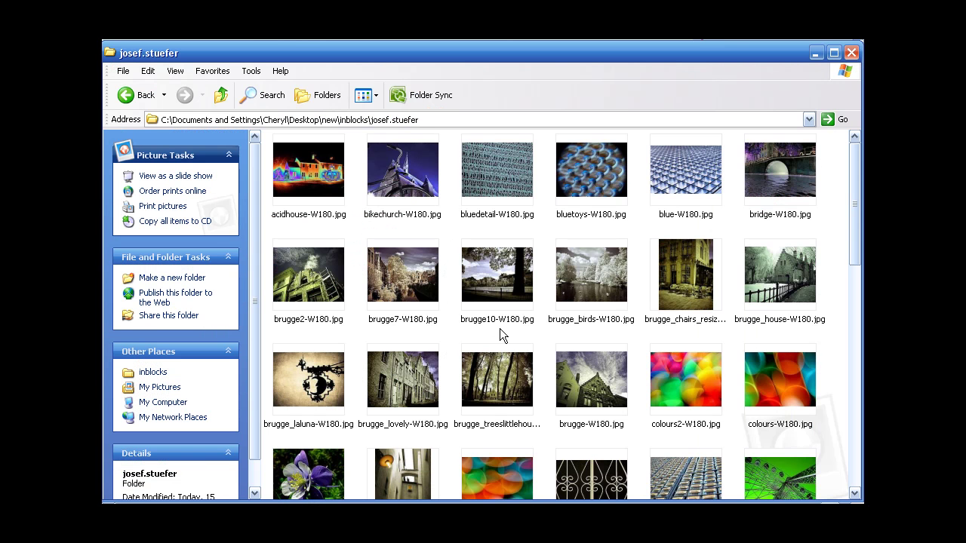
- Open flickr.txt from the josef.stuefer folder to show the photographer's Flickr URL
scroll(498, 332, down, 10)
scroll(417, 167, up, 3)
double_click(408, 294)
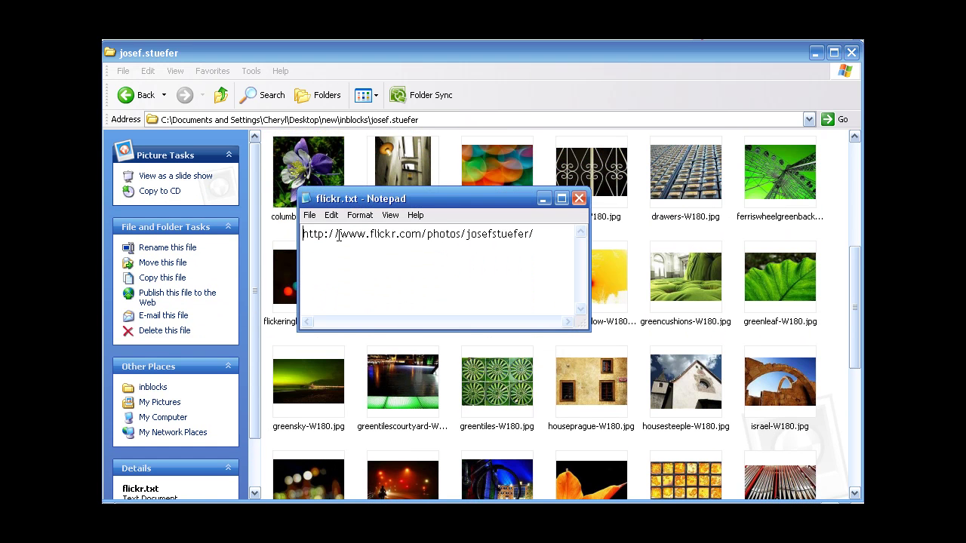